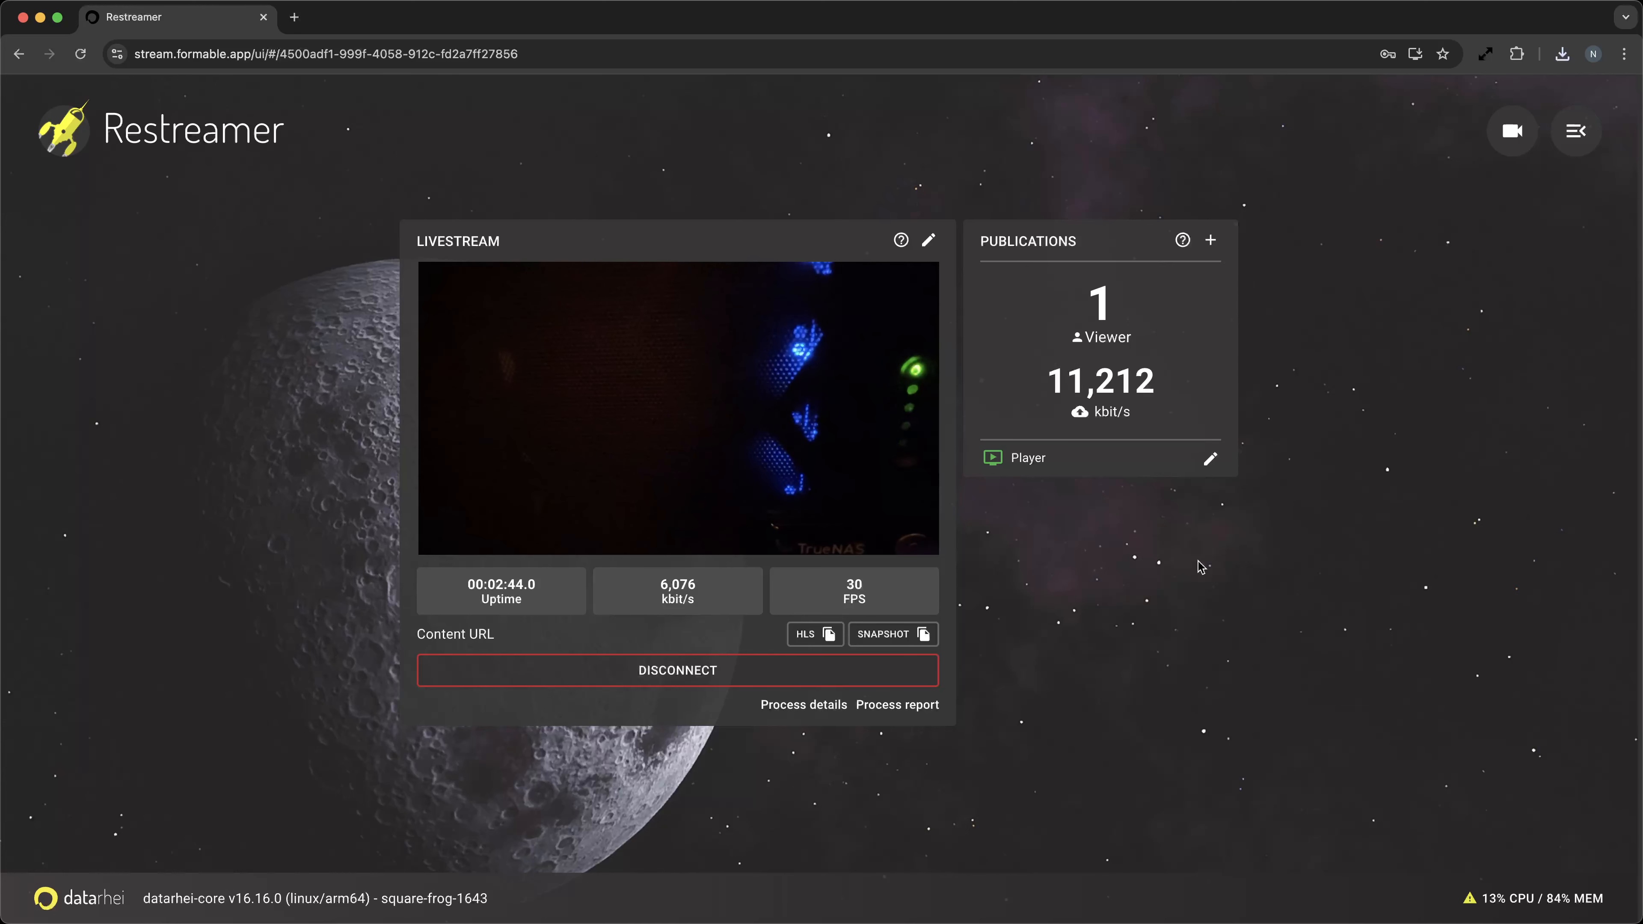
# Switch from the Livestream channel to Livestream Loop and back via the channel list, then close the list.
pyautogui.click(1514, 131)
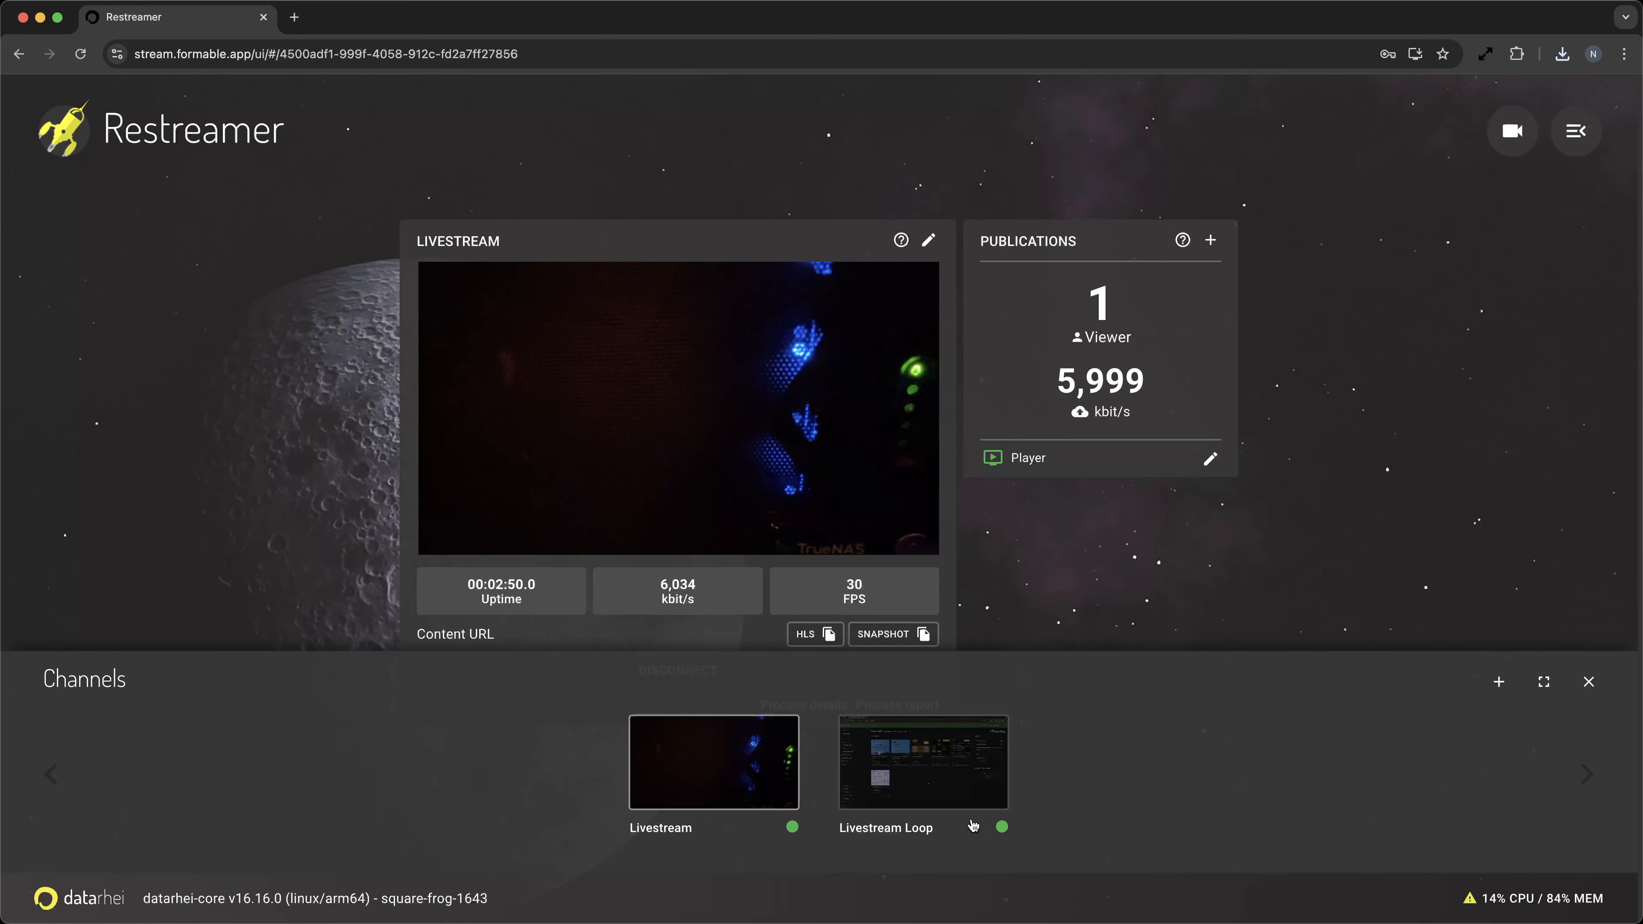
pyautogui.click(919, 795)
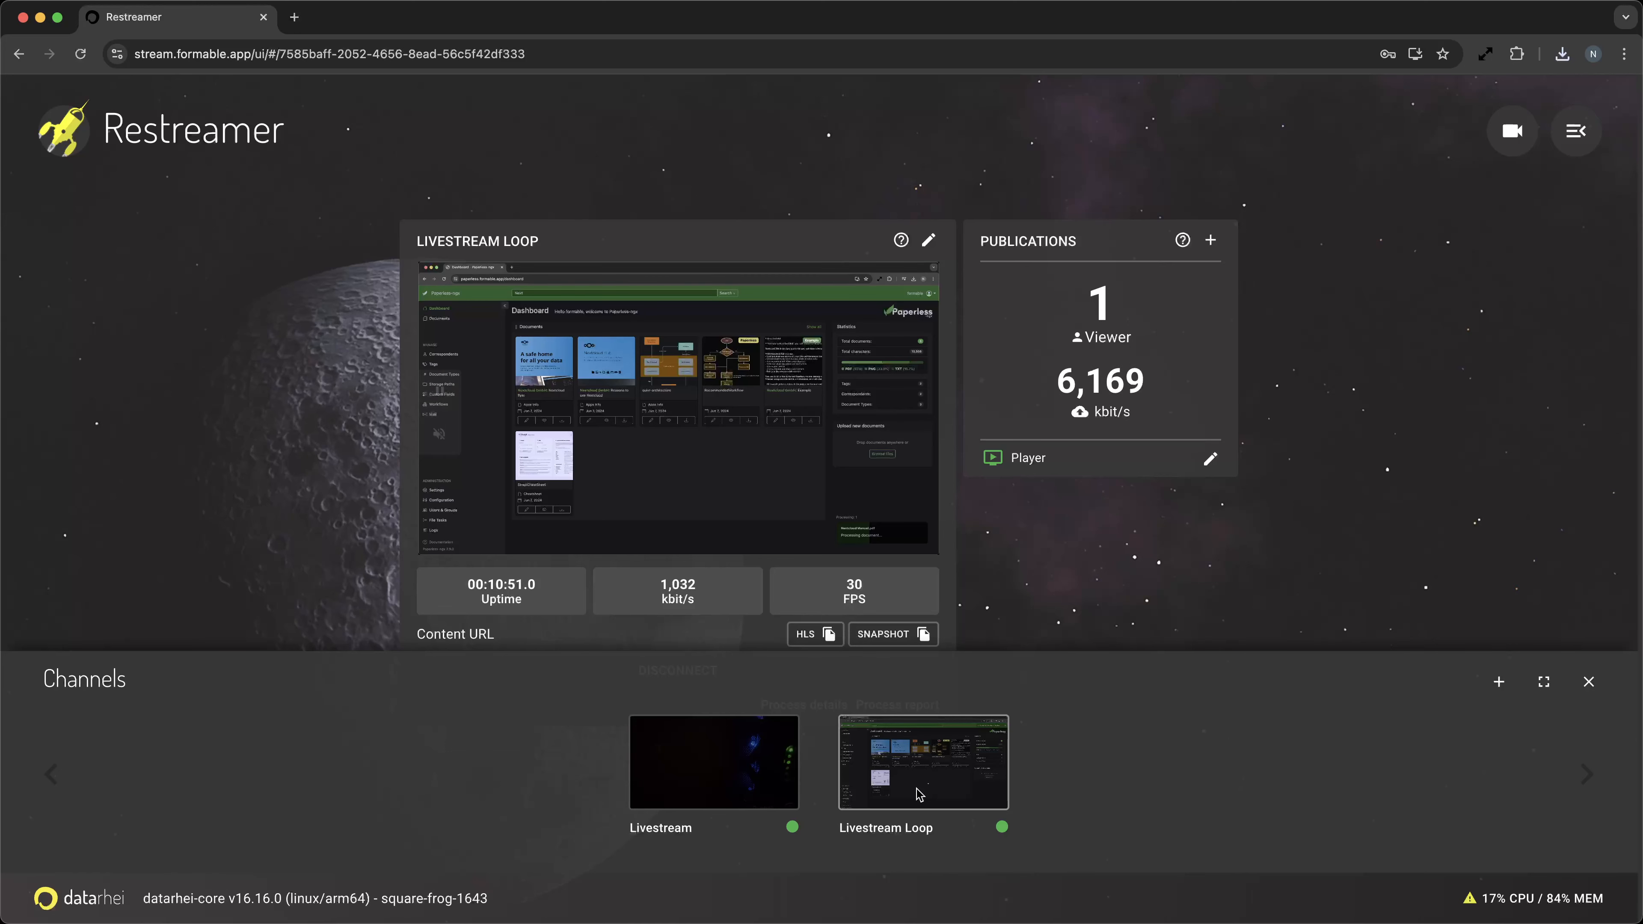
pyautogui.click(791, 780)
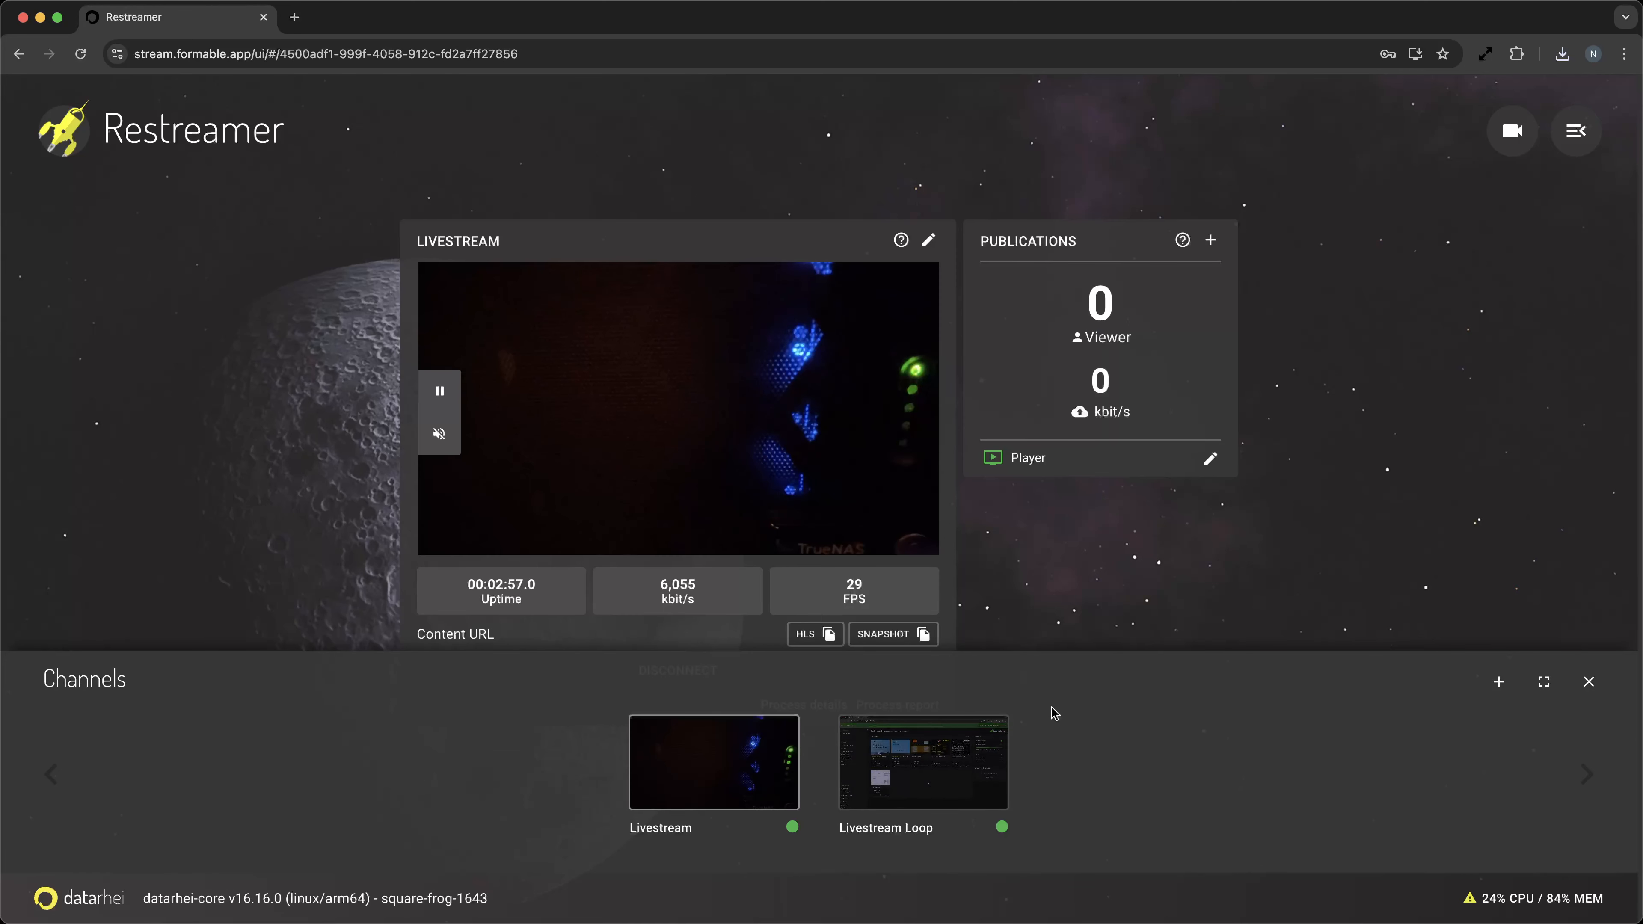
pyautogui.click(1589, 683)
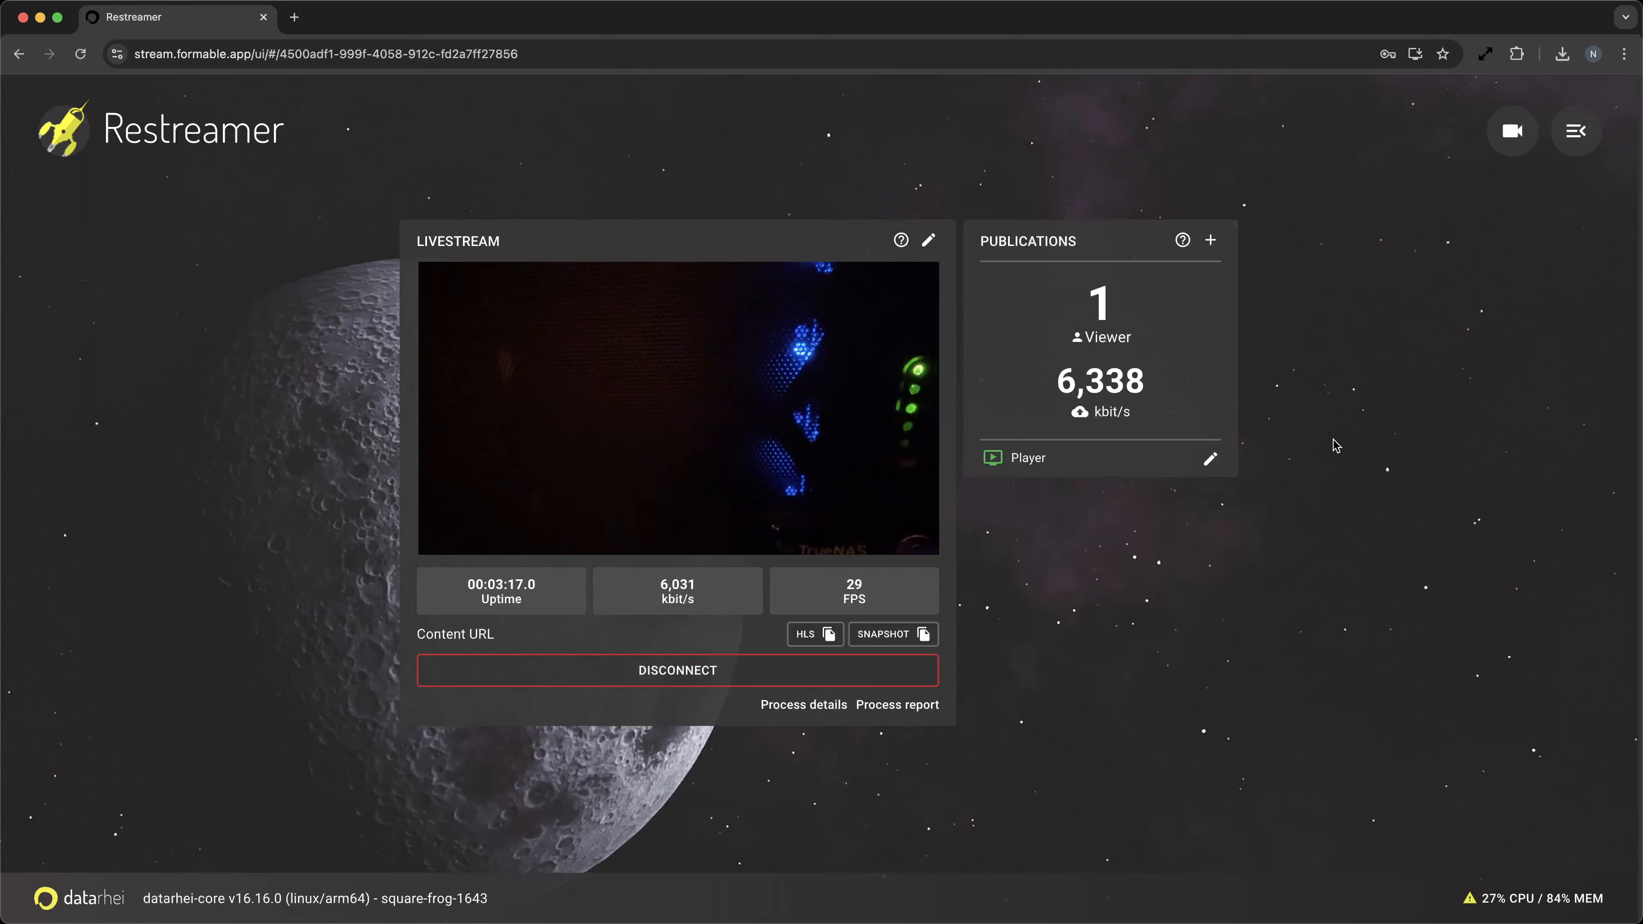
# Open the Livestream channel's video source for editing, disconnecting the channel to continue.
pyautogui.click(928, 240)
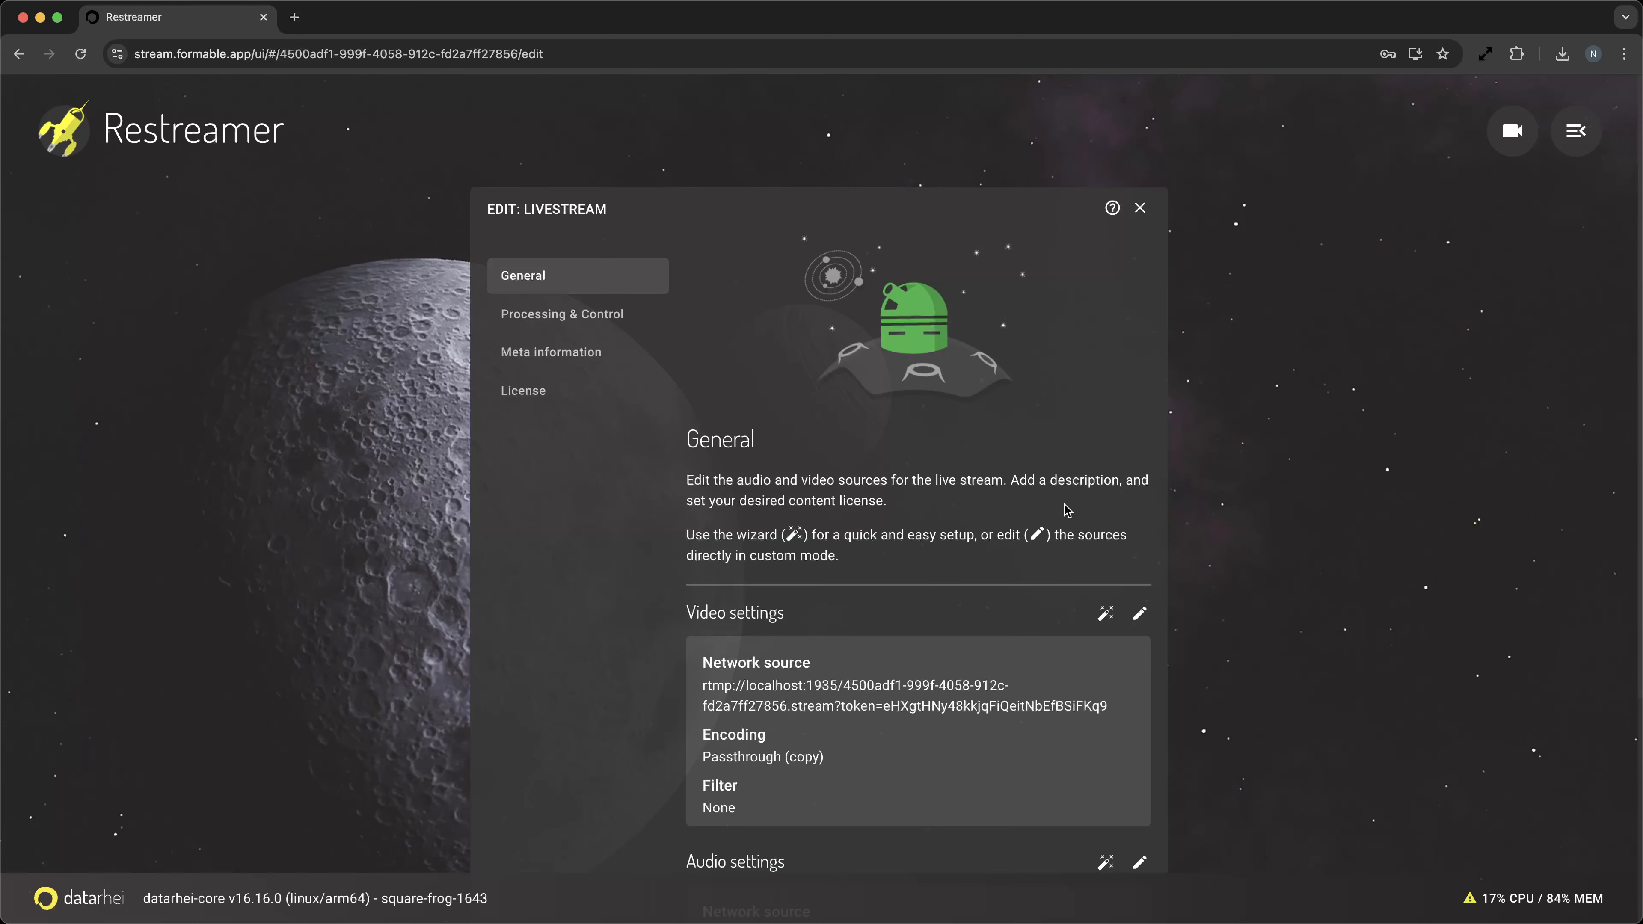
pyautogui.scroll(-1, 1176, 605)
pyautogui.click(1137, 605)
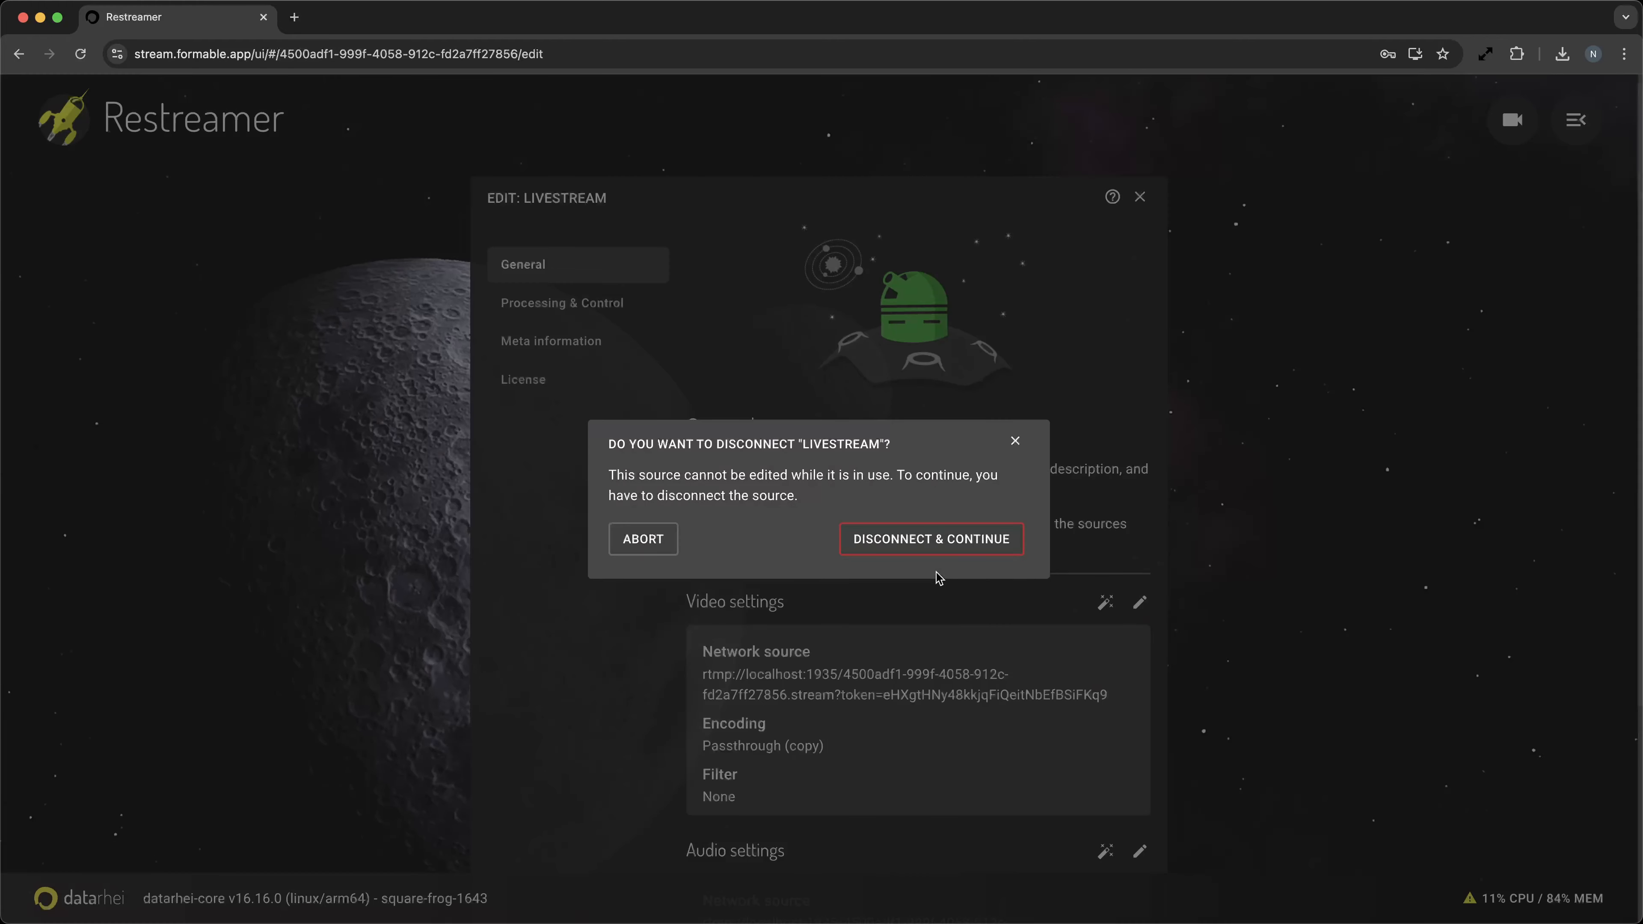
pyautogui.click(924, 549)
# Review the network source's RTMP receive settings, close the editor and reconnect the Livestream channel.
pyautogui.scroll(-10, 967, 557)
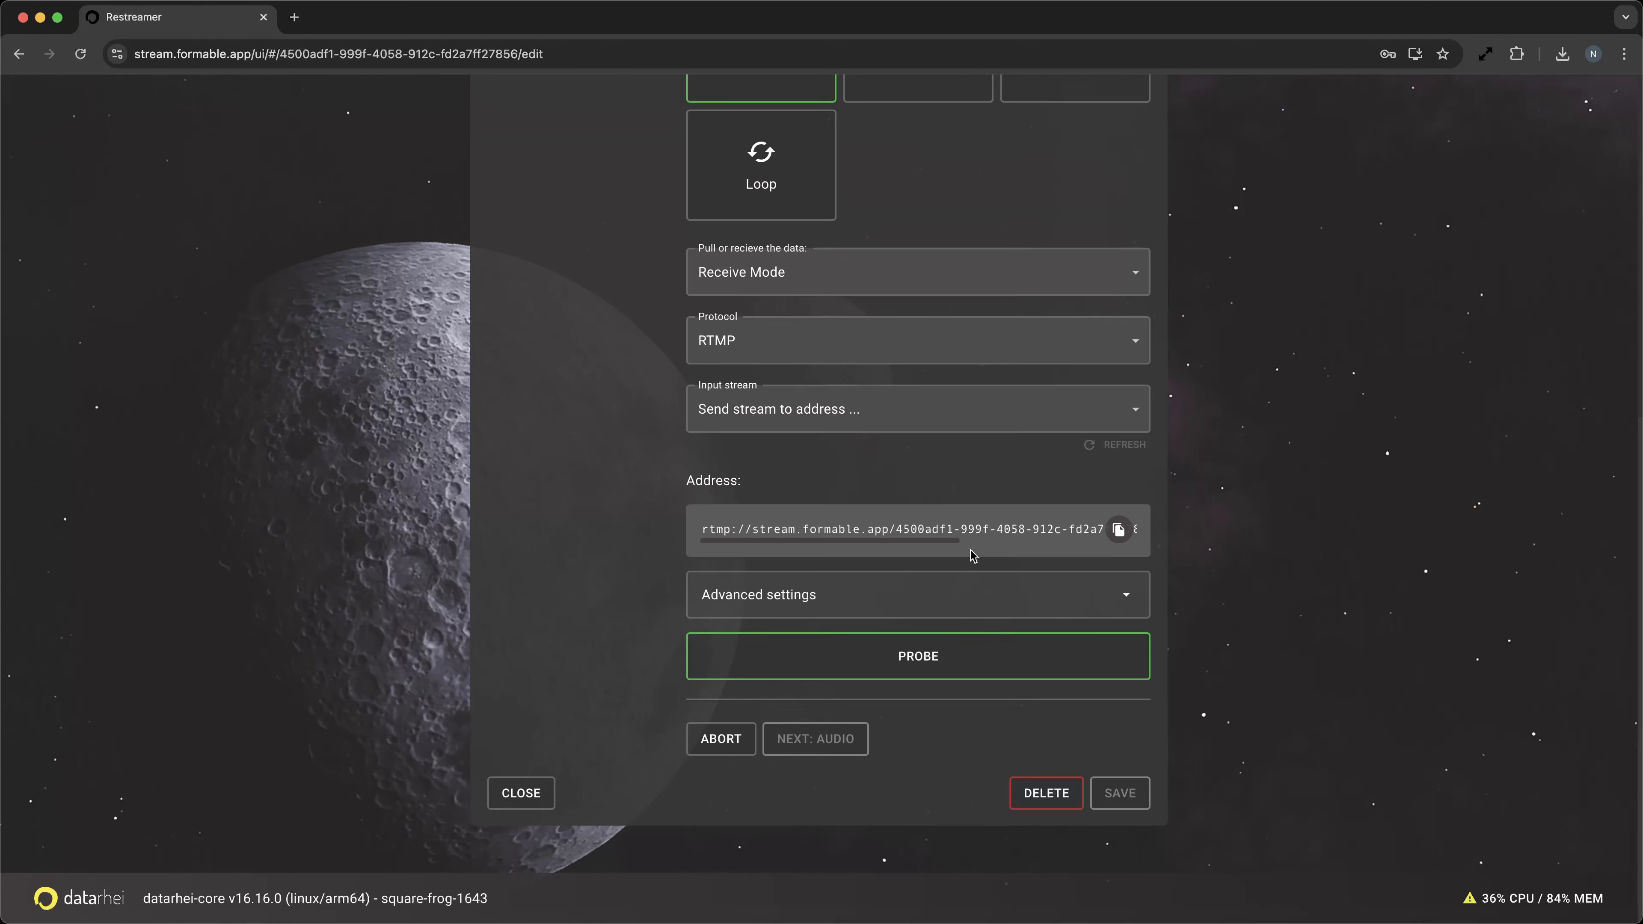
pyautogui.scroll(-3, 970, 554)
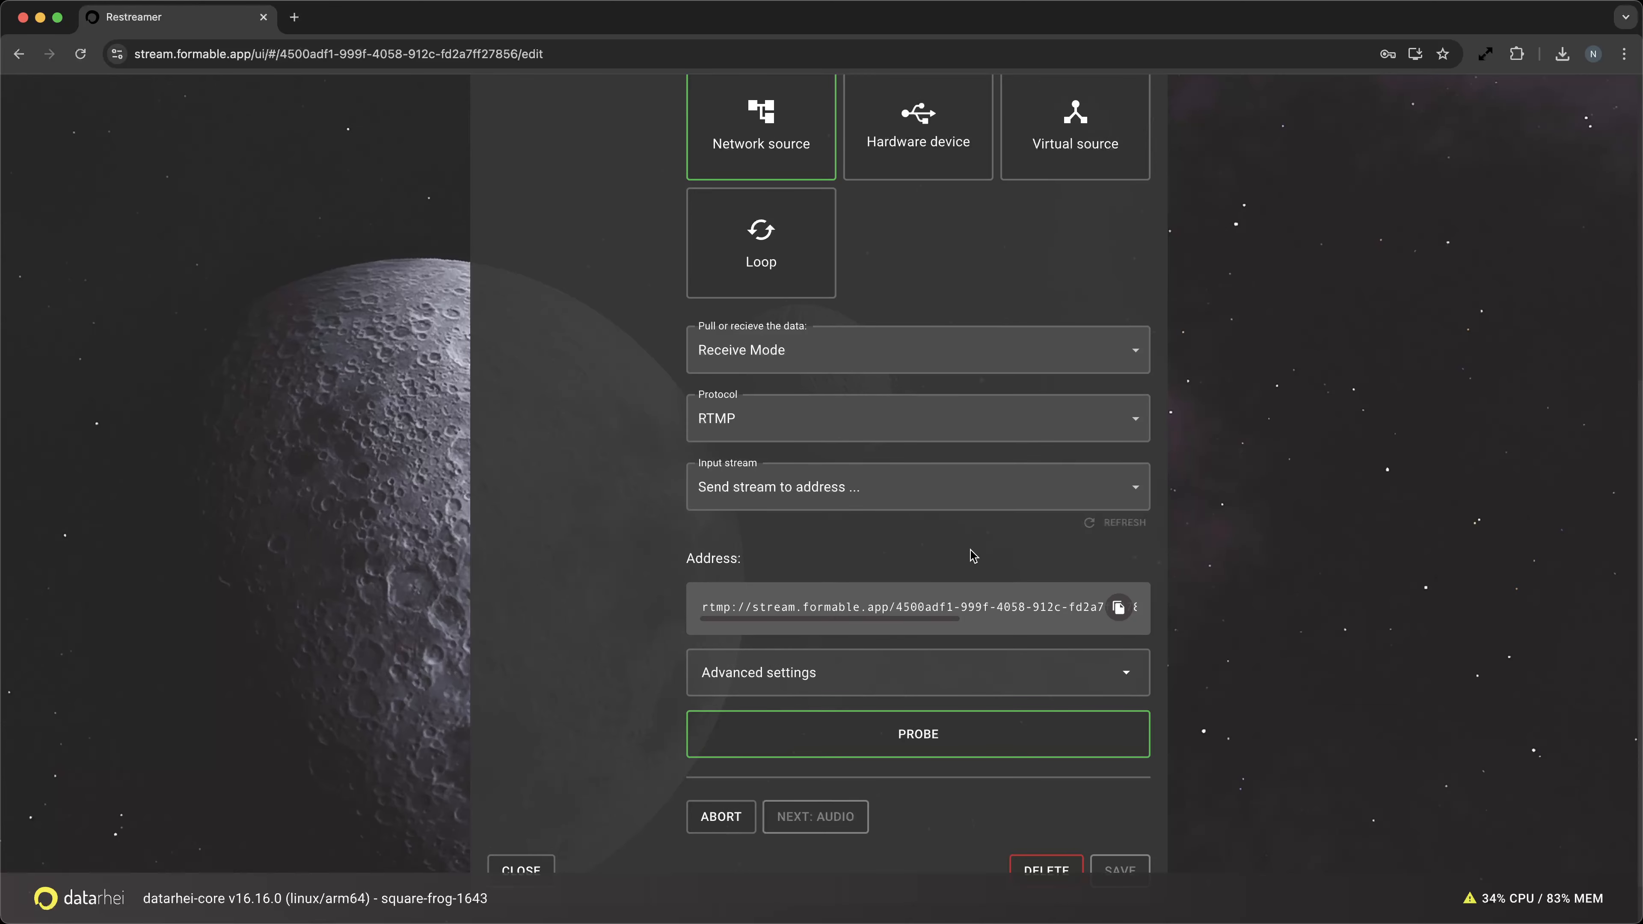
pyautogui.scroll(2, 1239, 518)
pyautogui.scroll(8, 1239, 518)
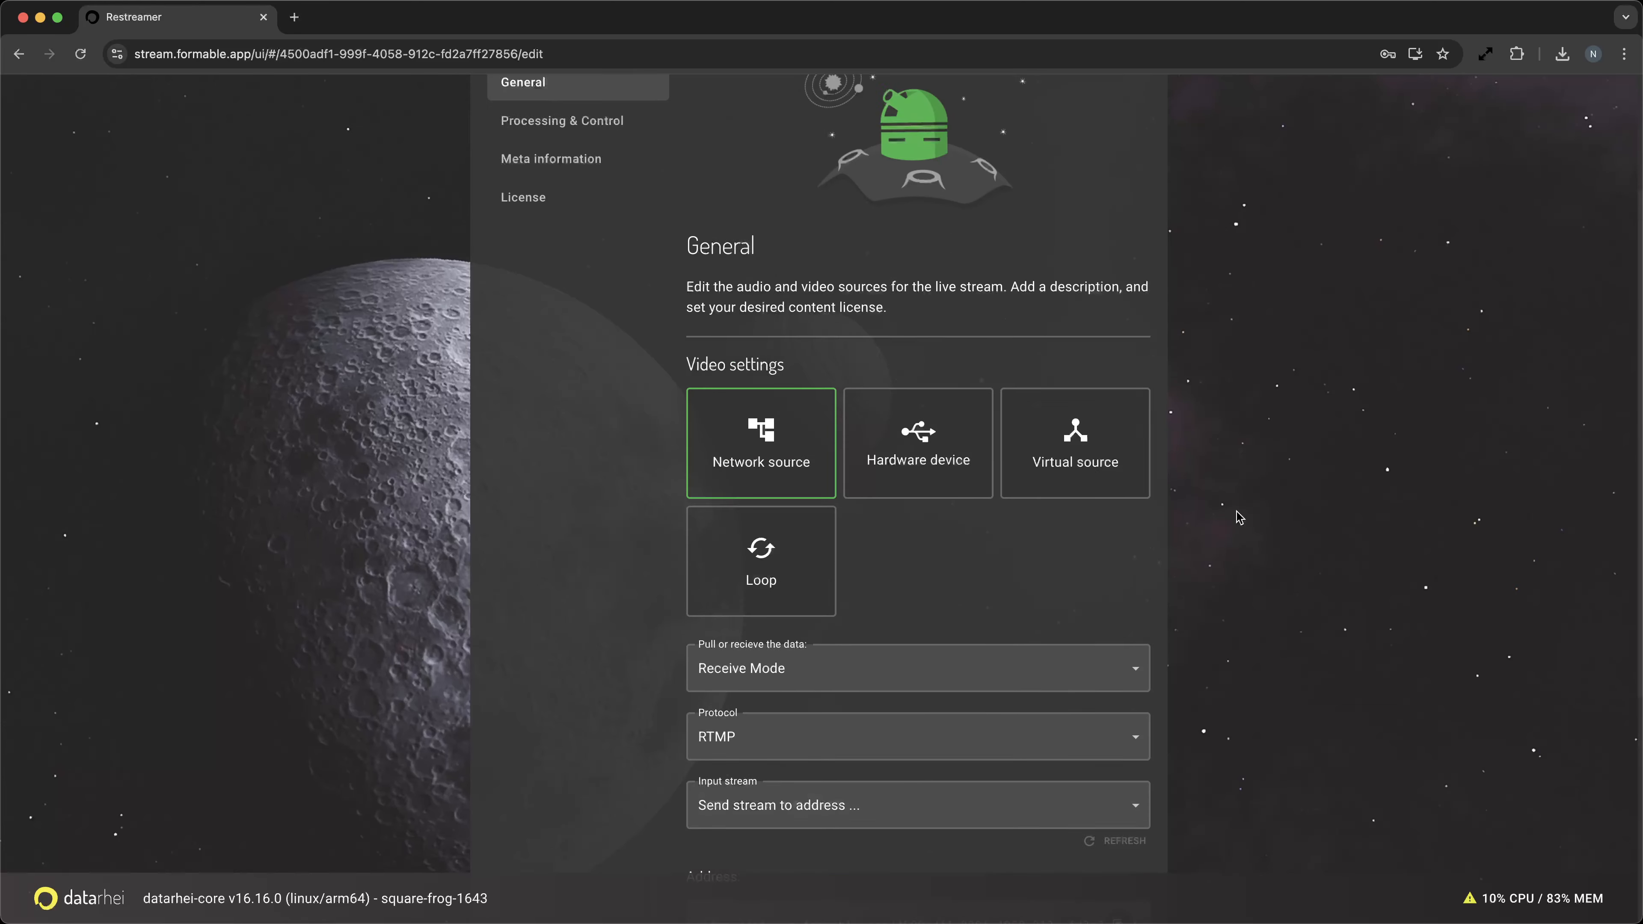
pyautogui.scroll(-10, 1240, 511)
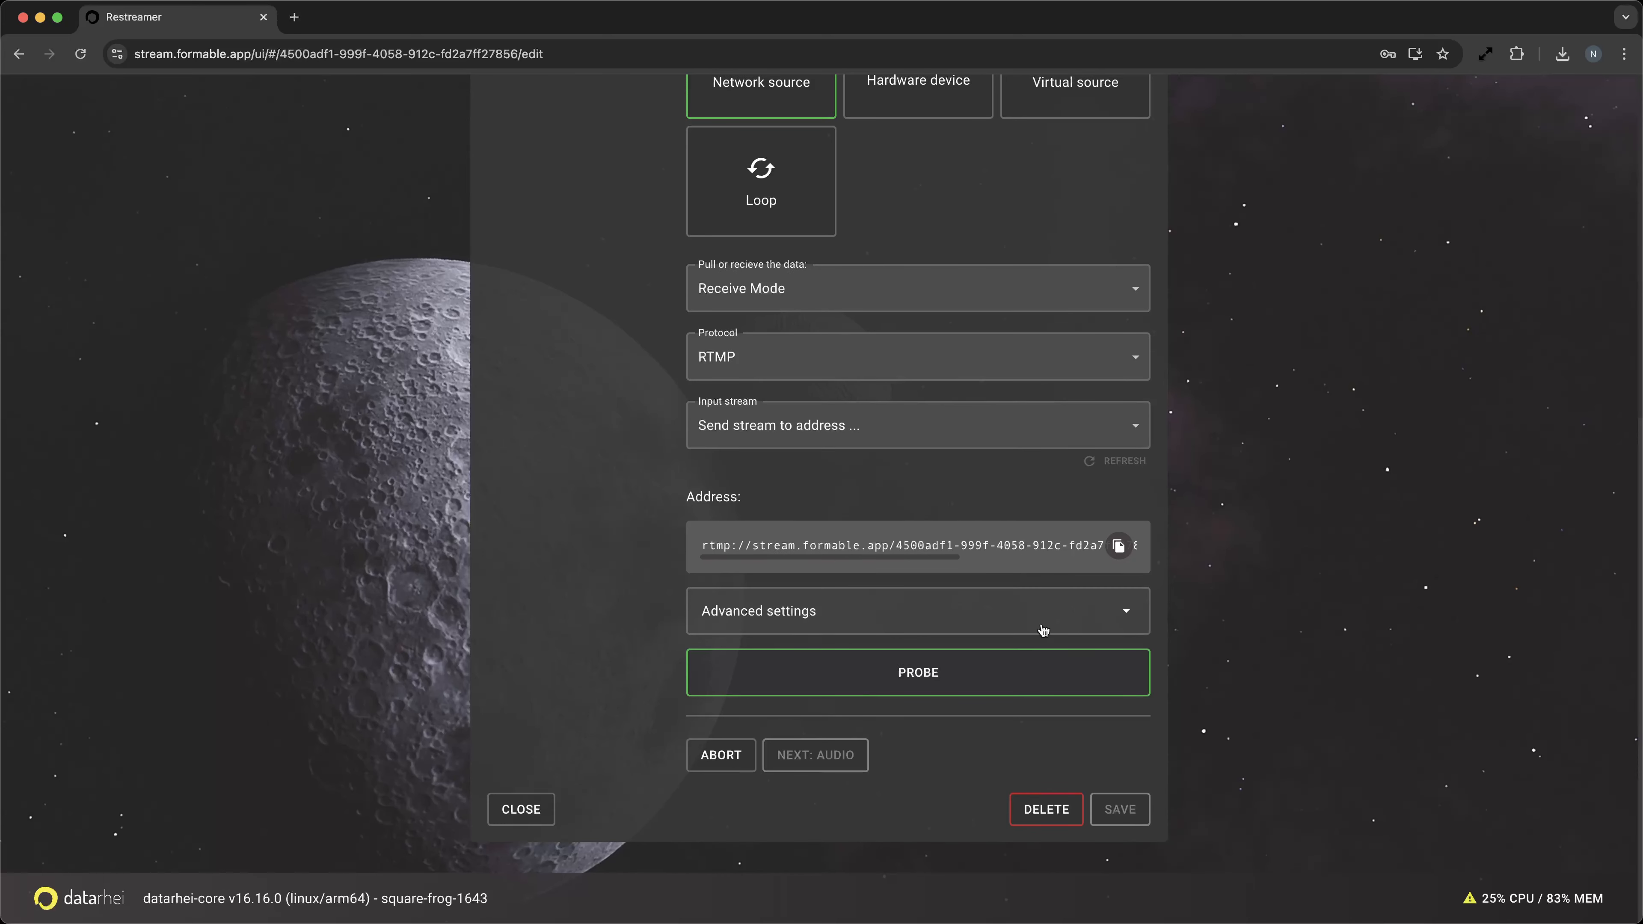
pyautogui.click(521, 810)
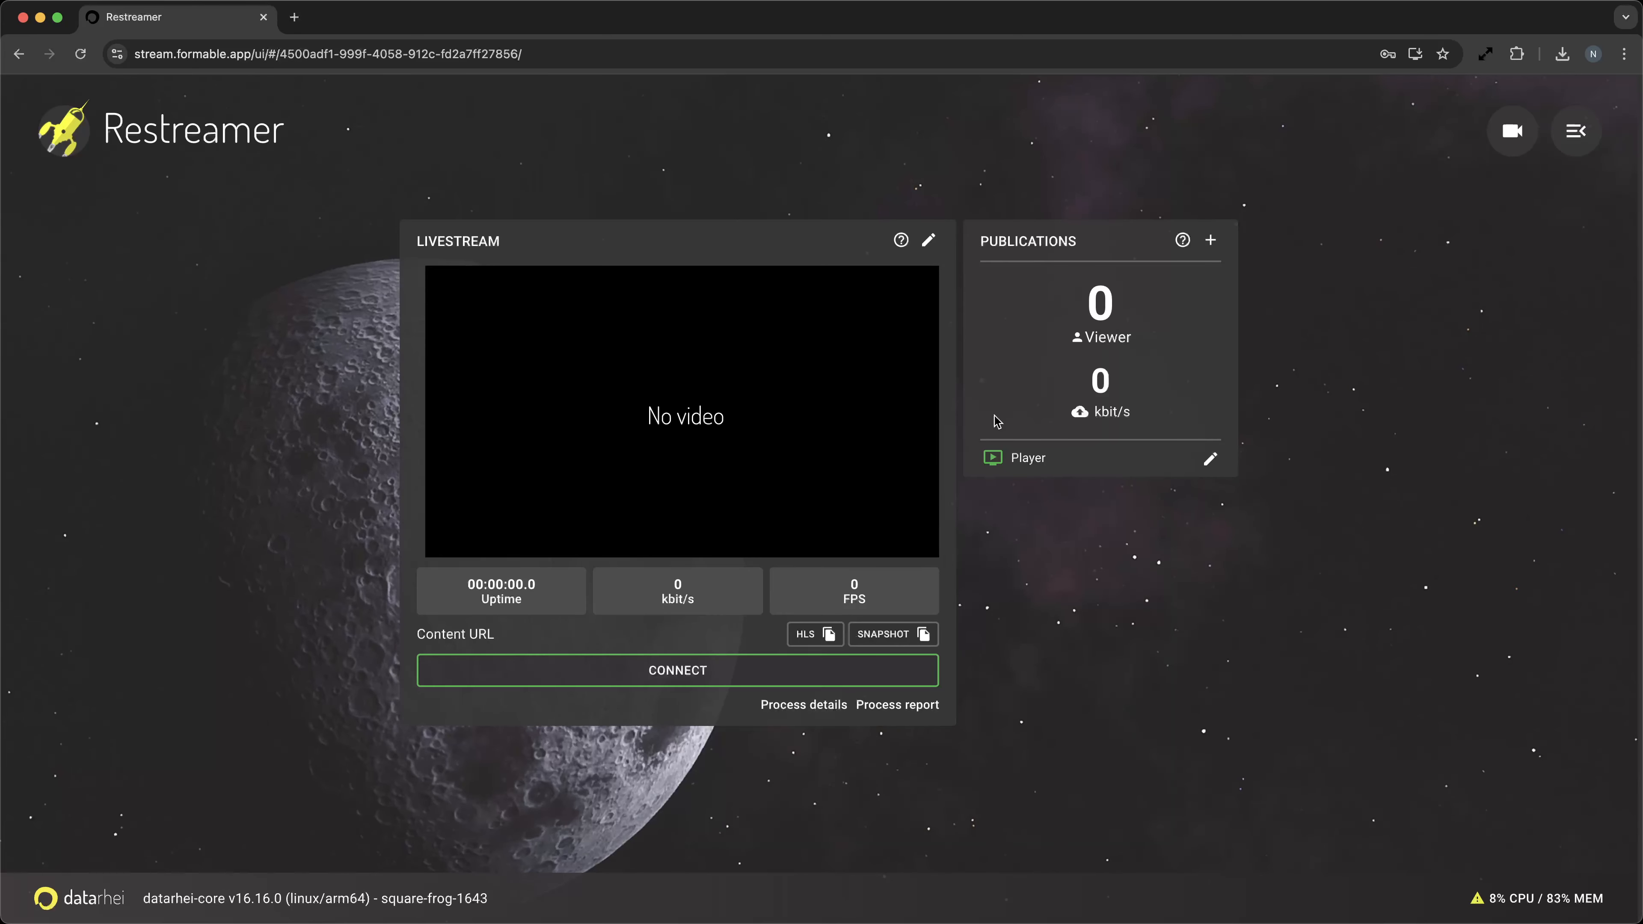
pyautogui.click(723, 685)
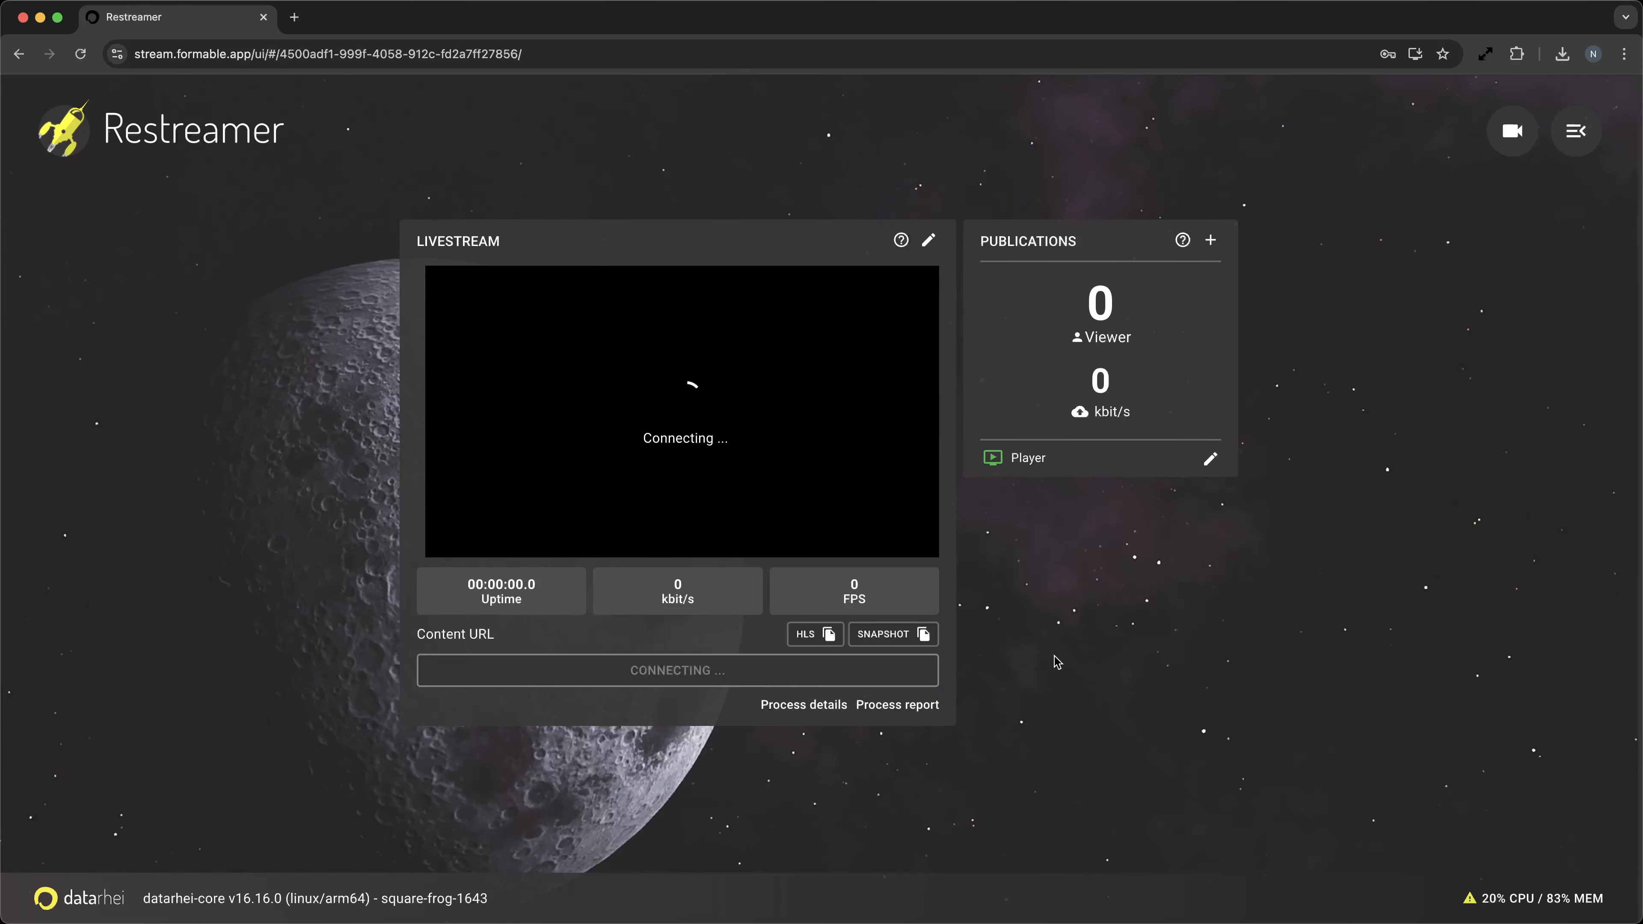
# Open the YouTube Live publication form for Livestream and close it without saving.
pyautogui.click(1211, 240)
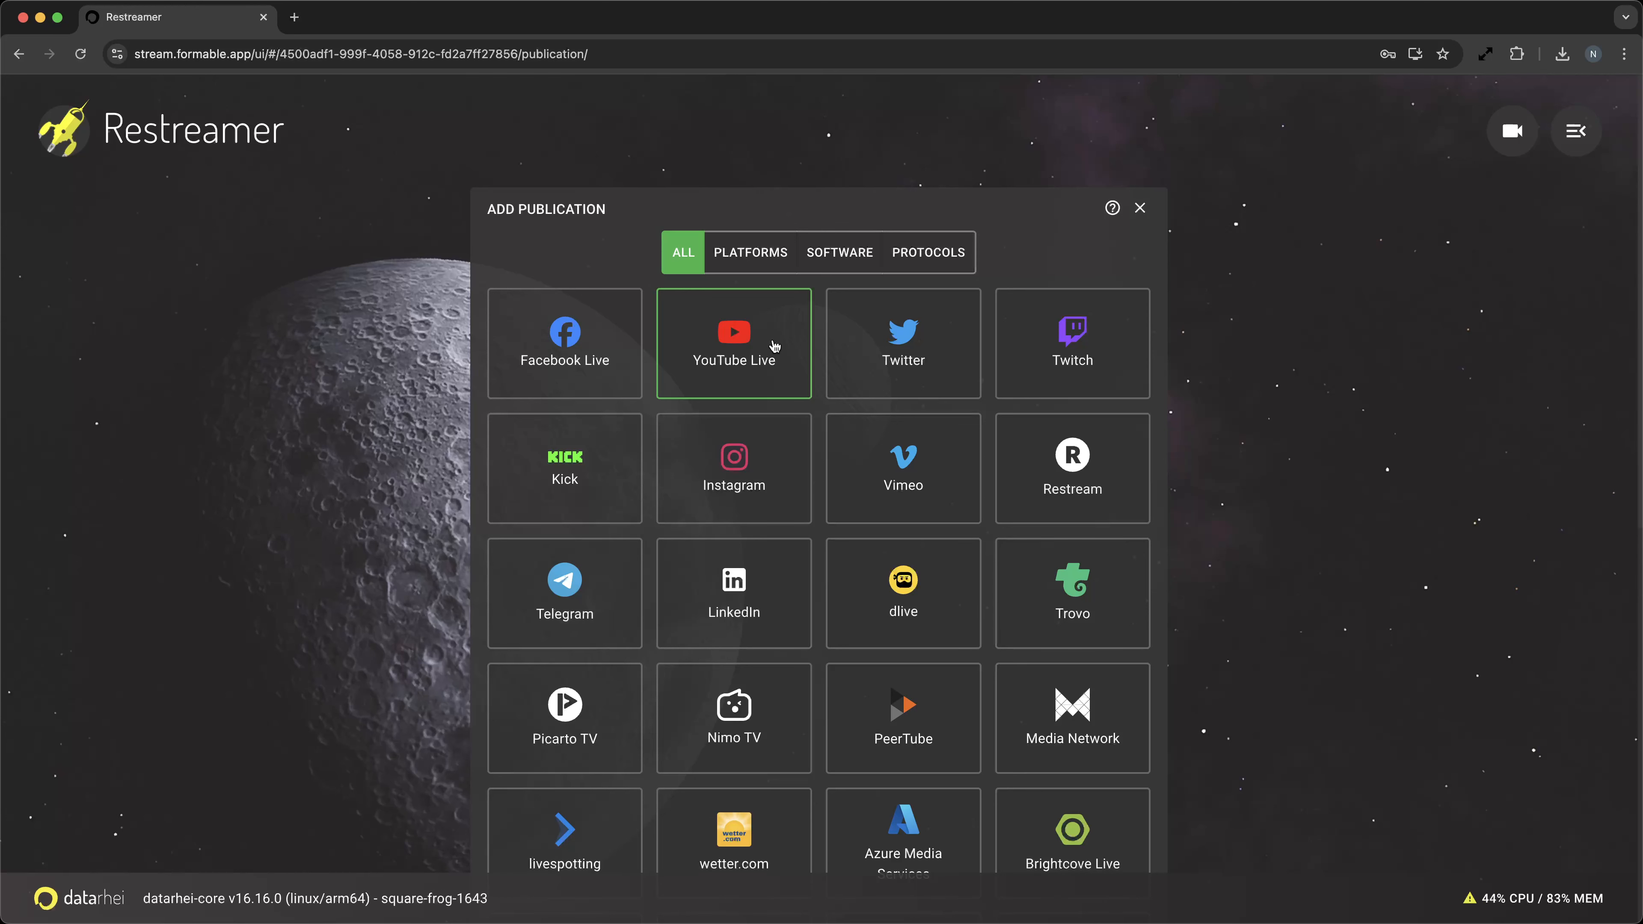
pyautogui.click(775, 346)
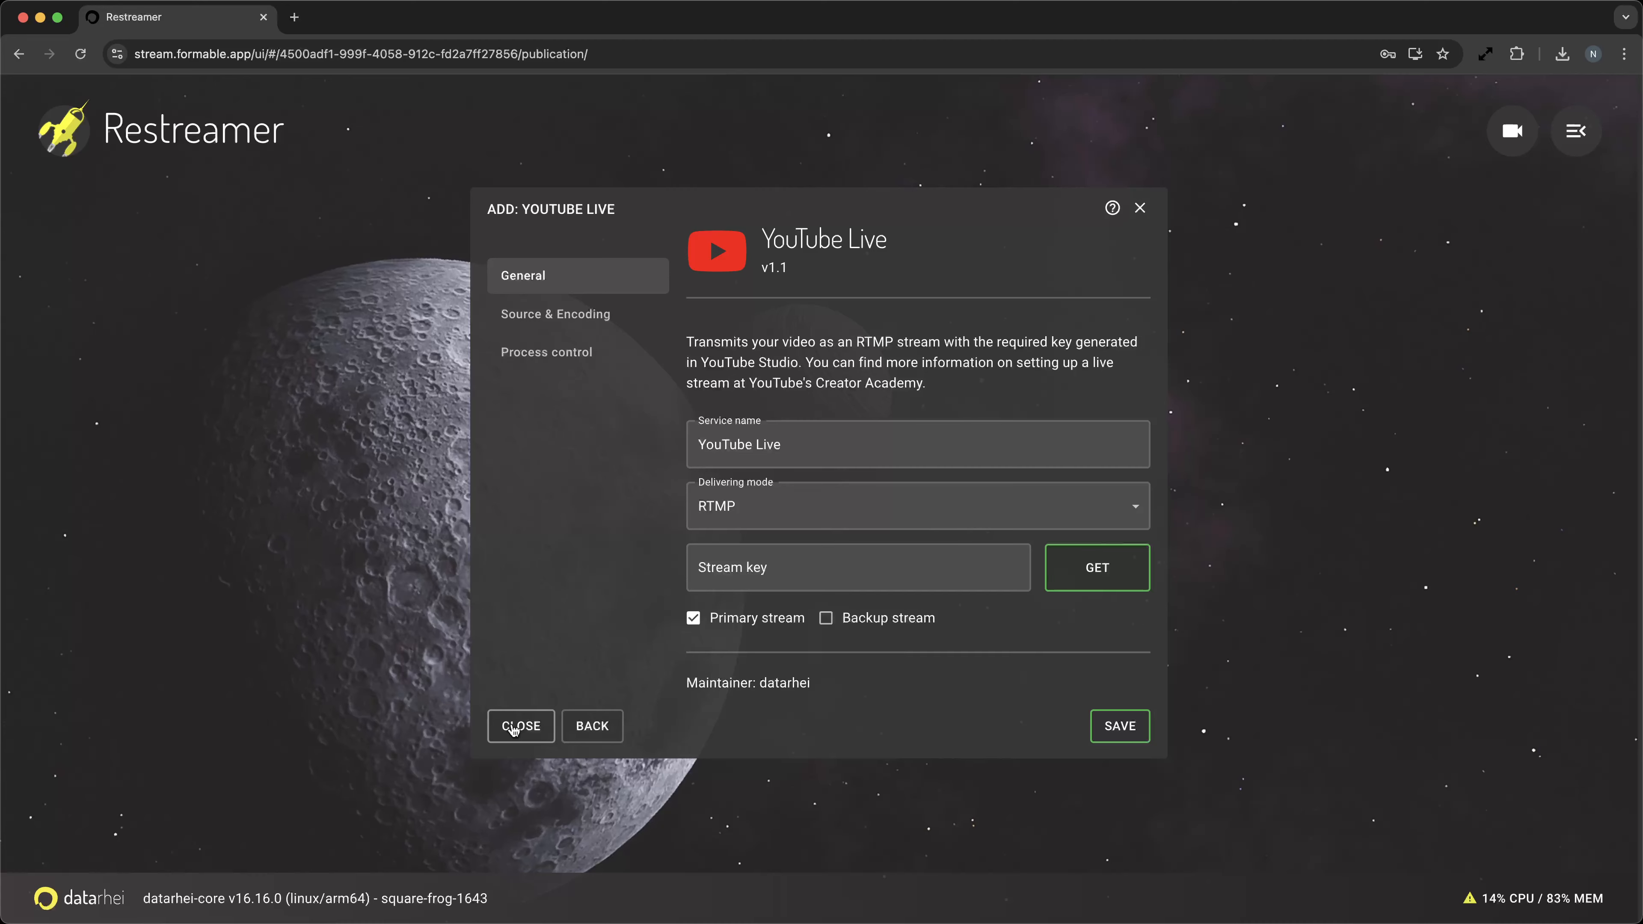
pyautogui.click(514, 726)
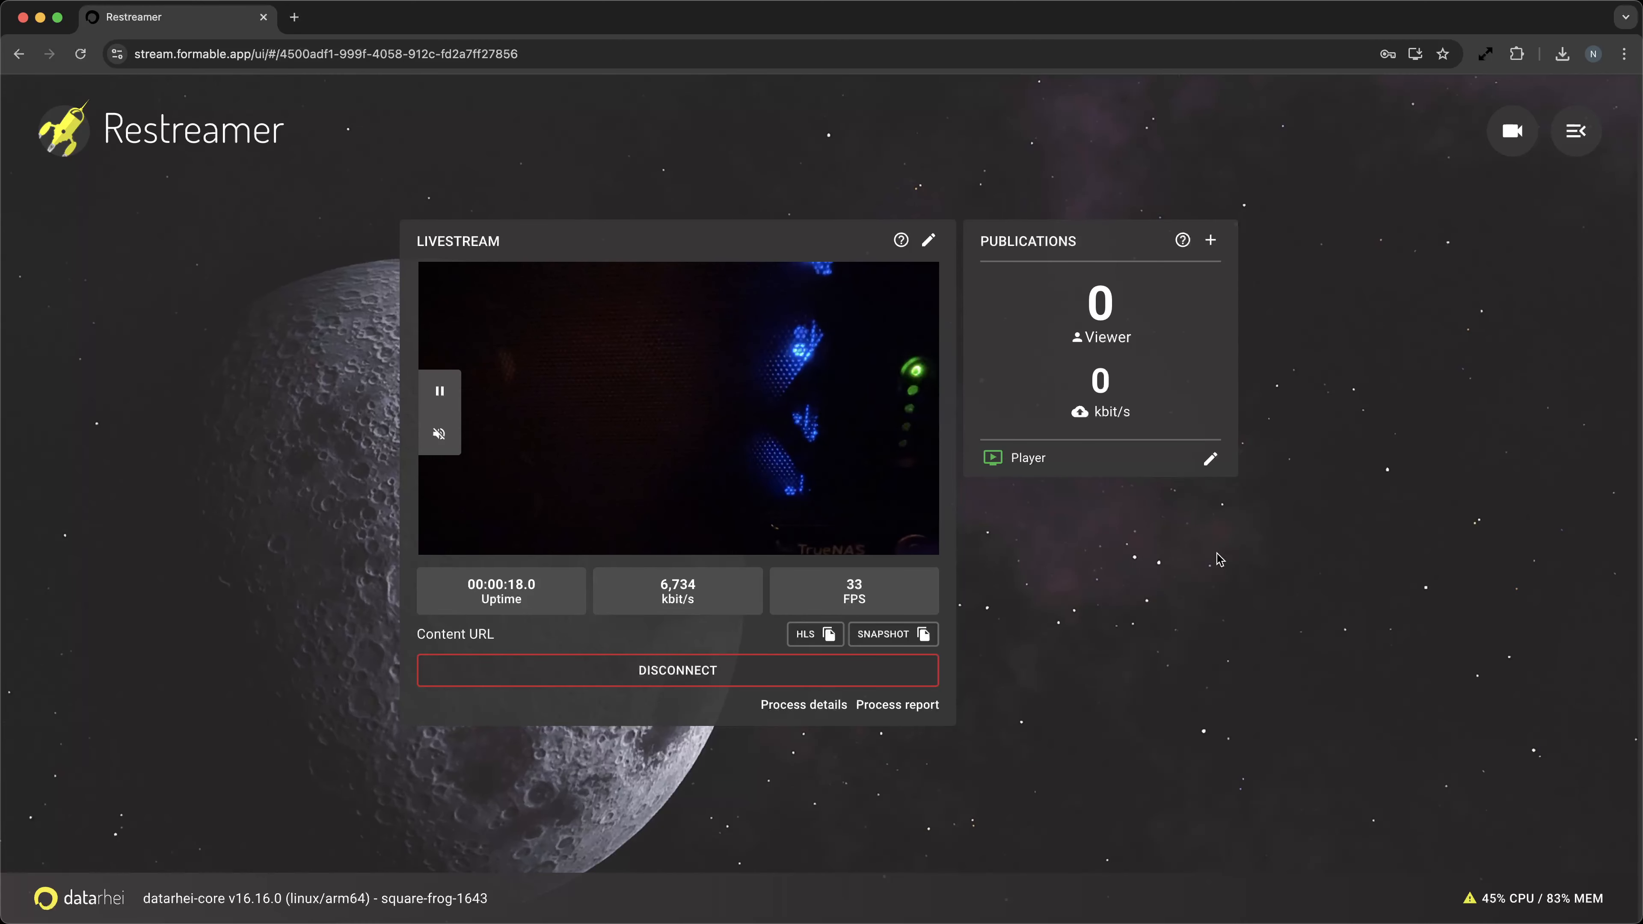
# Switch to the Livestream Loop channel from the channel list.
pyautogui.click(1513, 131)
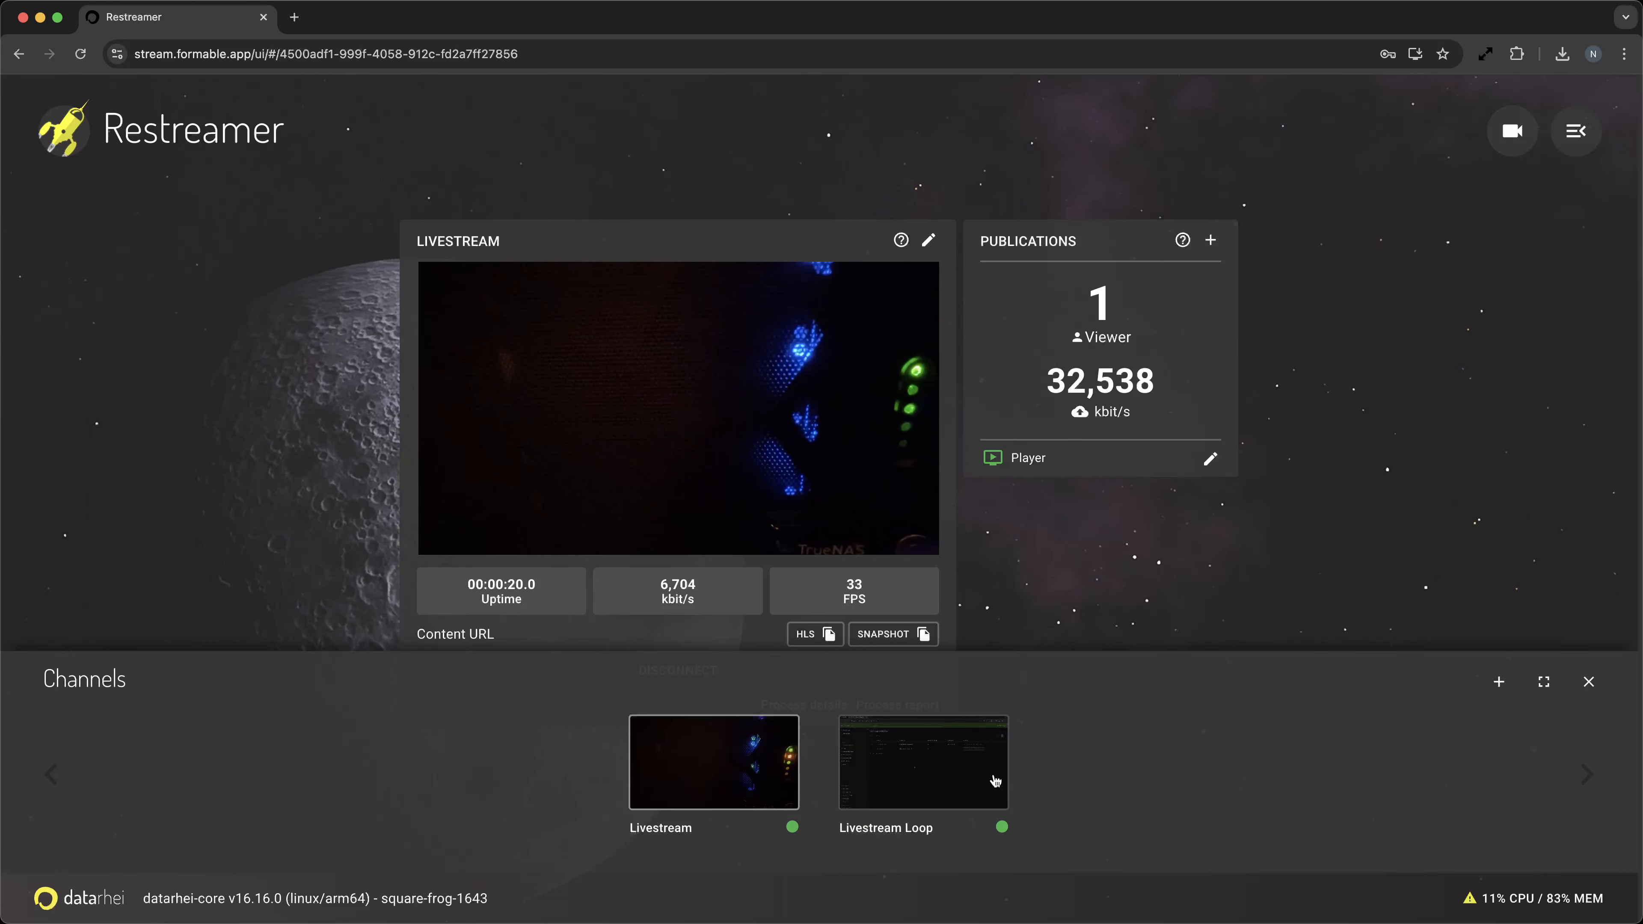
pyautogui.click(942, 801)
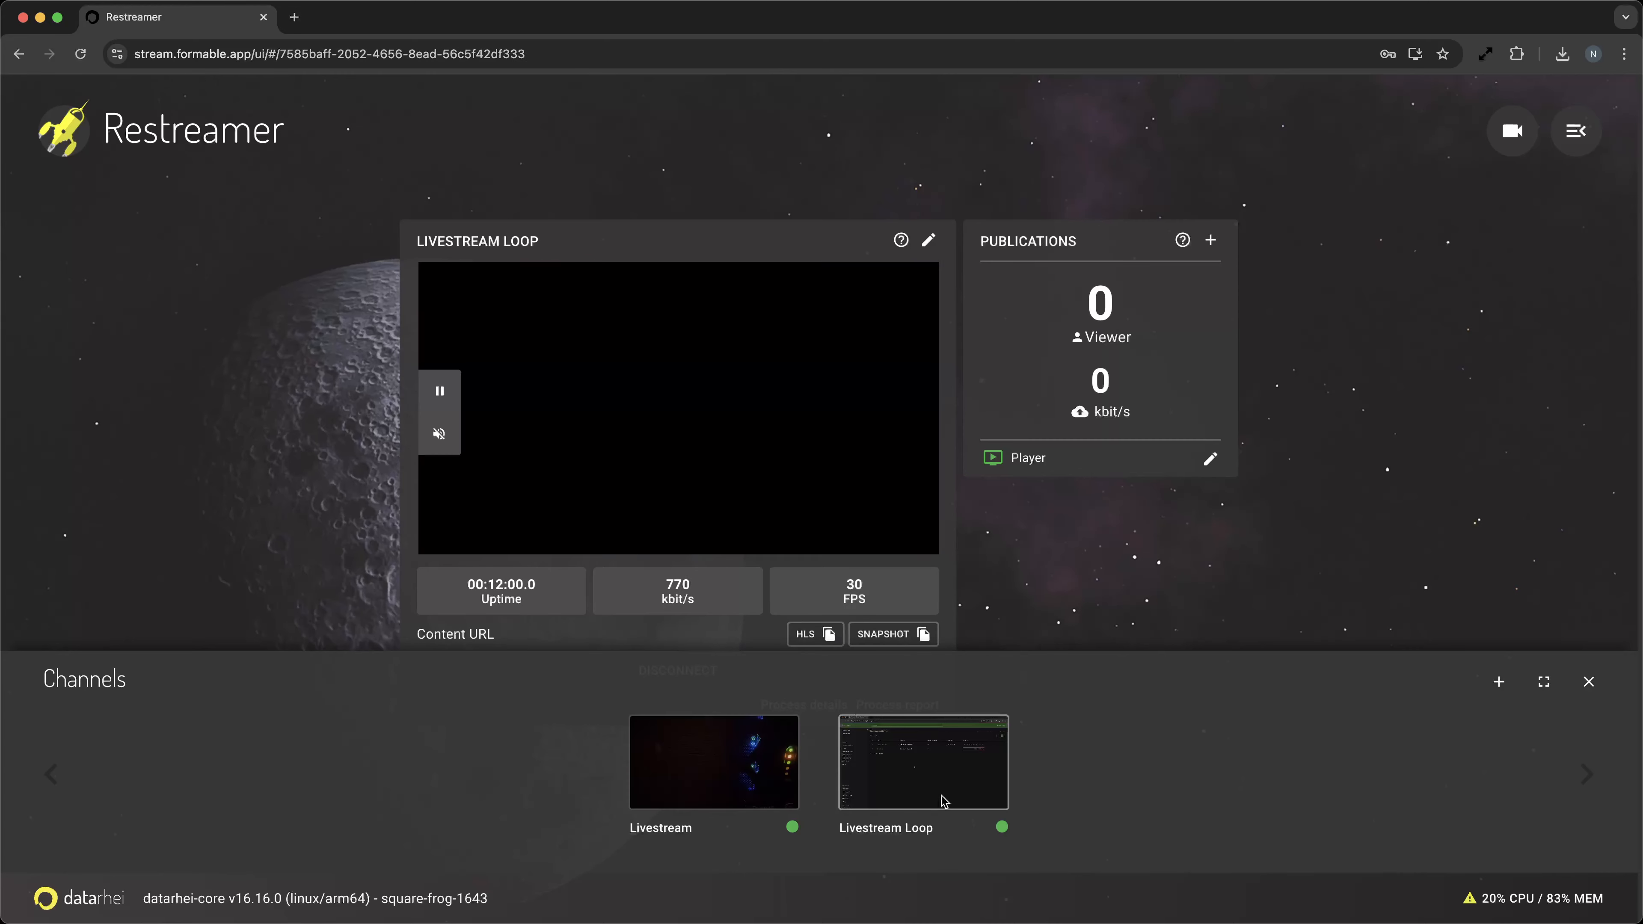
pyautogui.click(1181, 575)
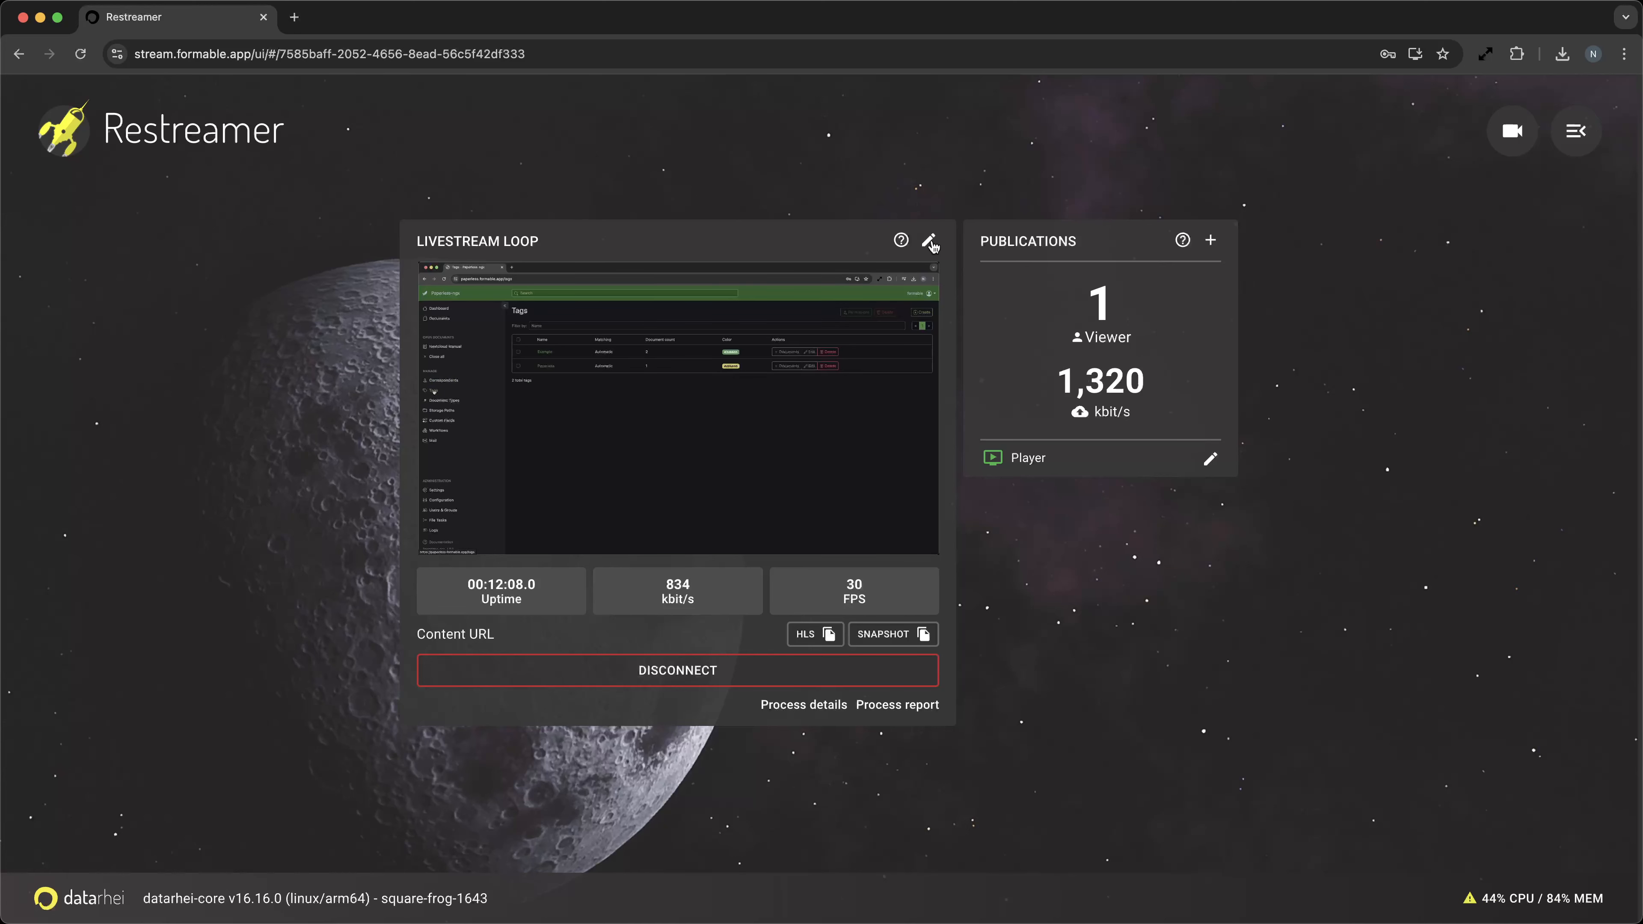
pyautogui.click(932, 241)
pyautogui.scroll(-4, 1055, 354)
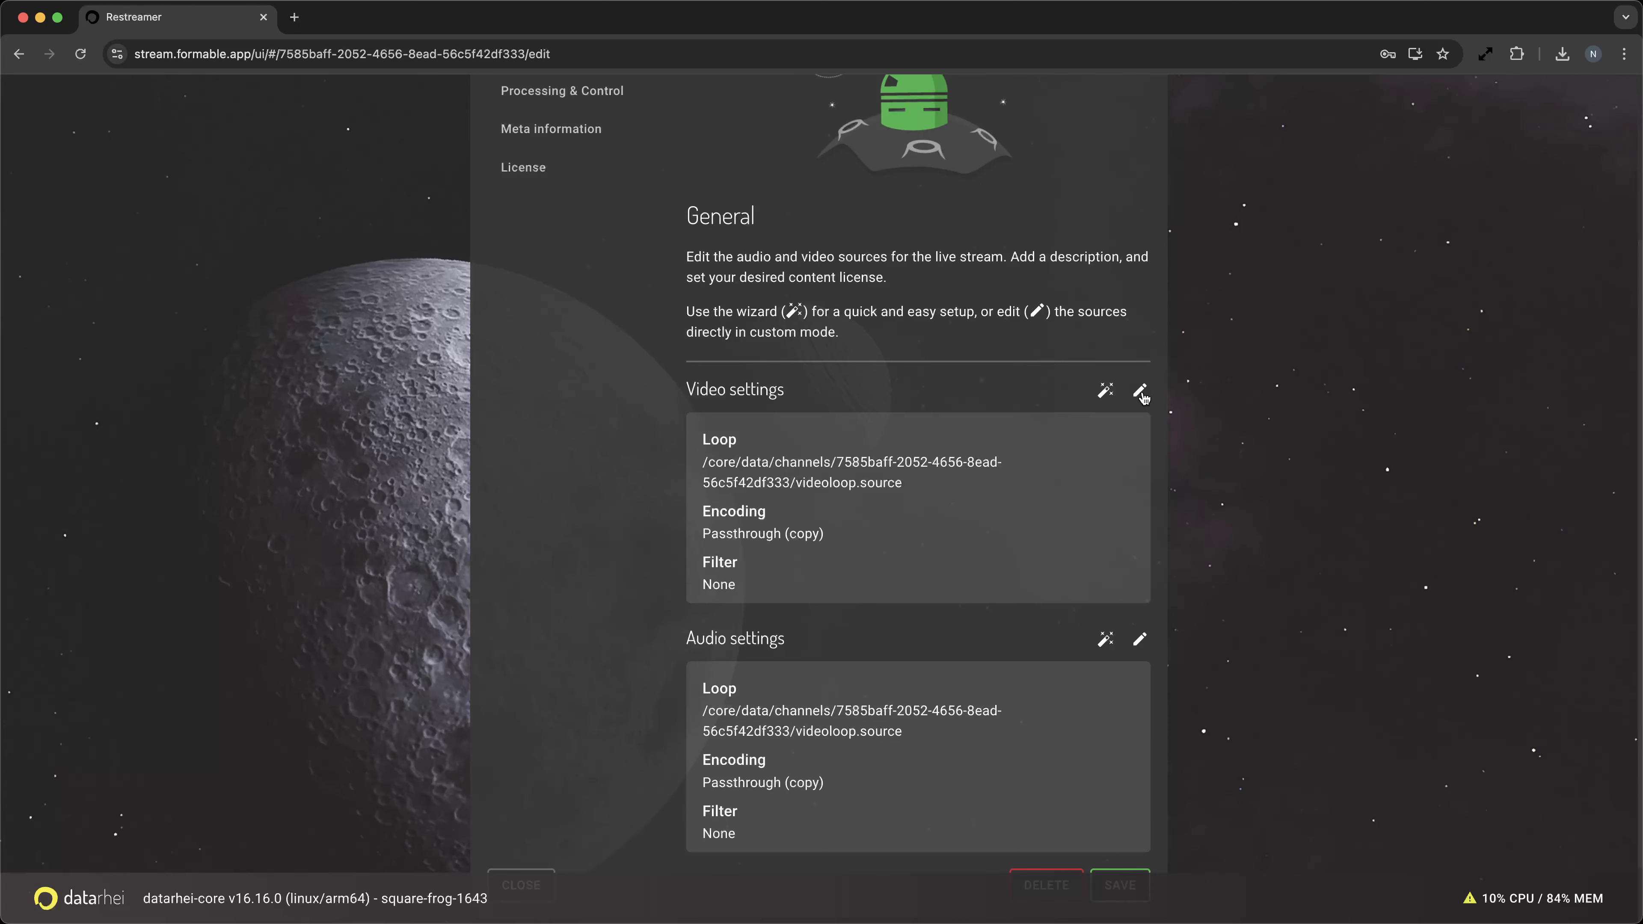
pyautogui.click(1140, 393)
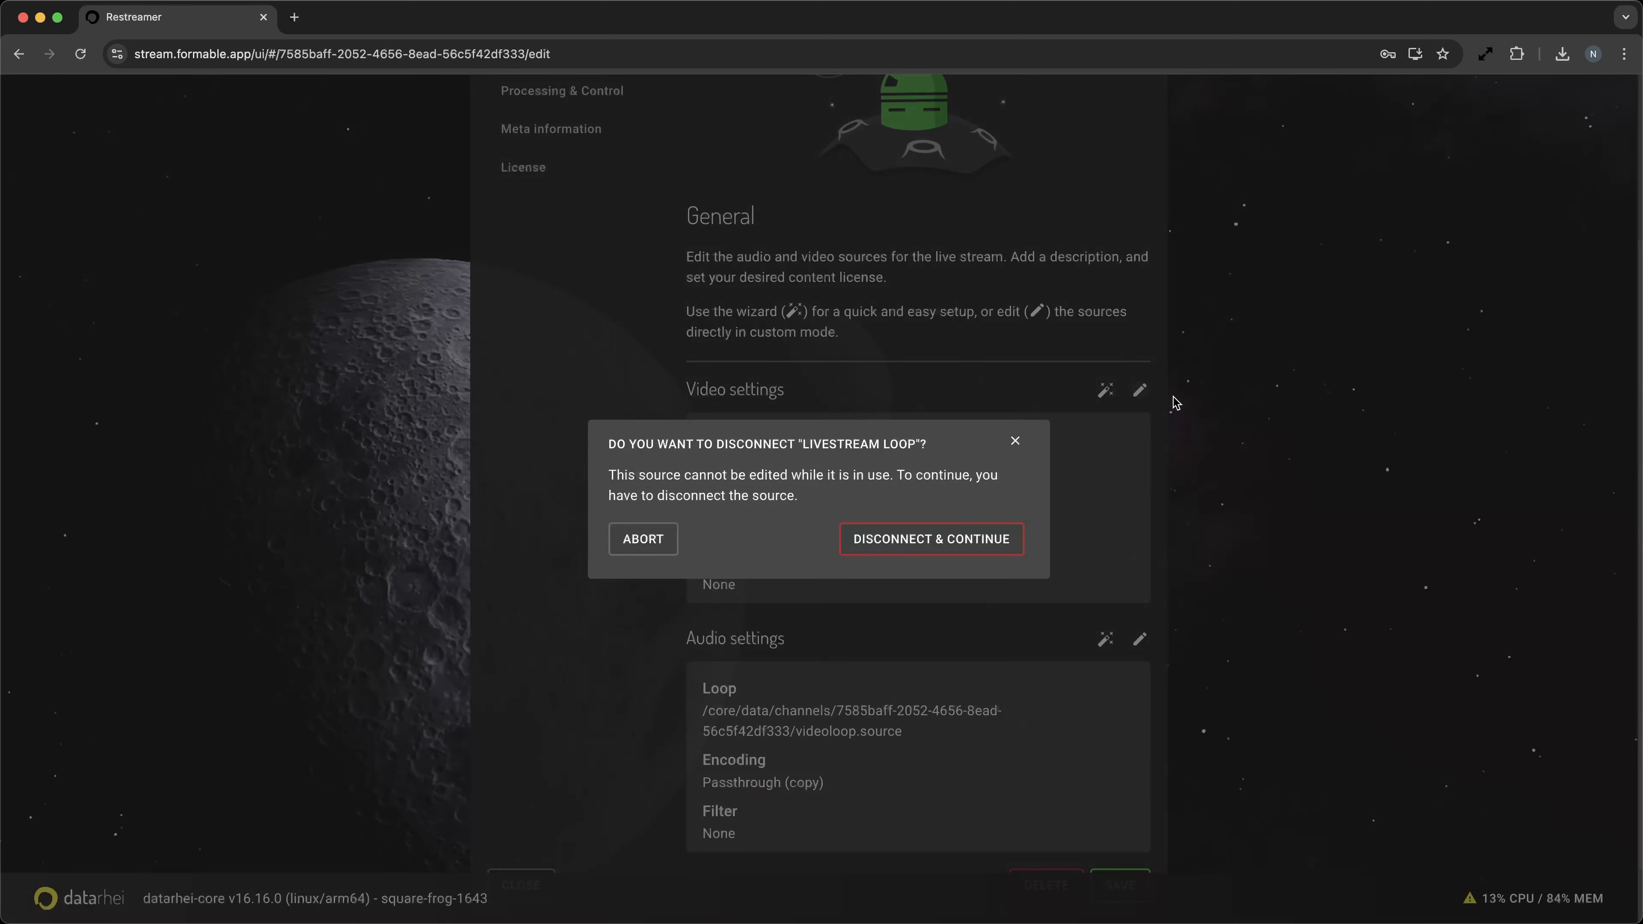
pyautogui.click(1017, 443)
pyautogui.scroll(4, 1272, 398)
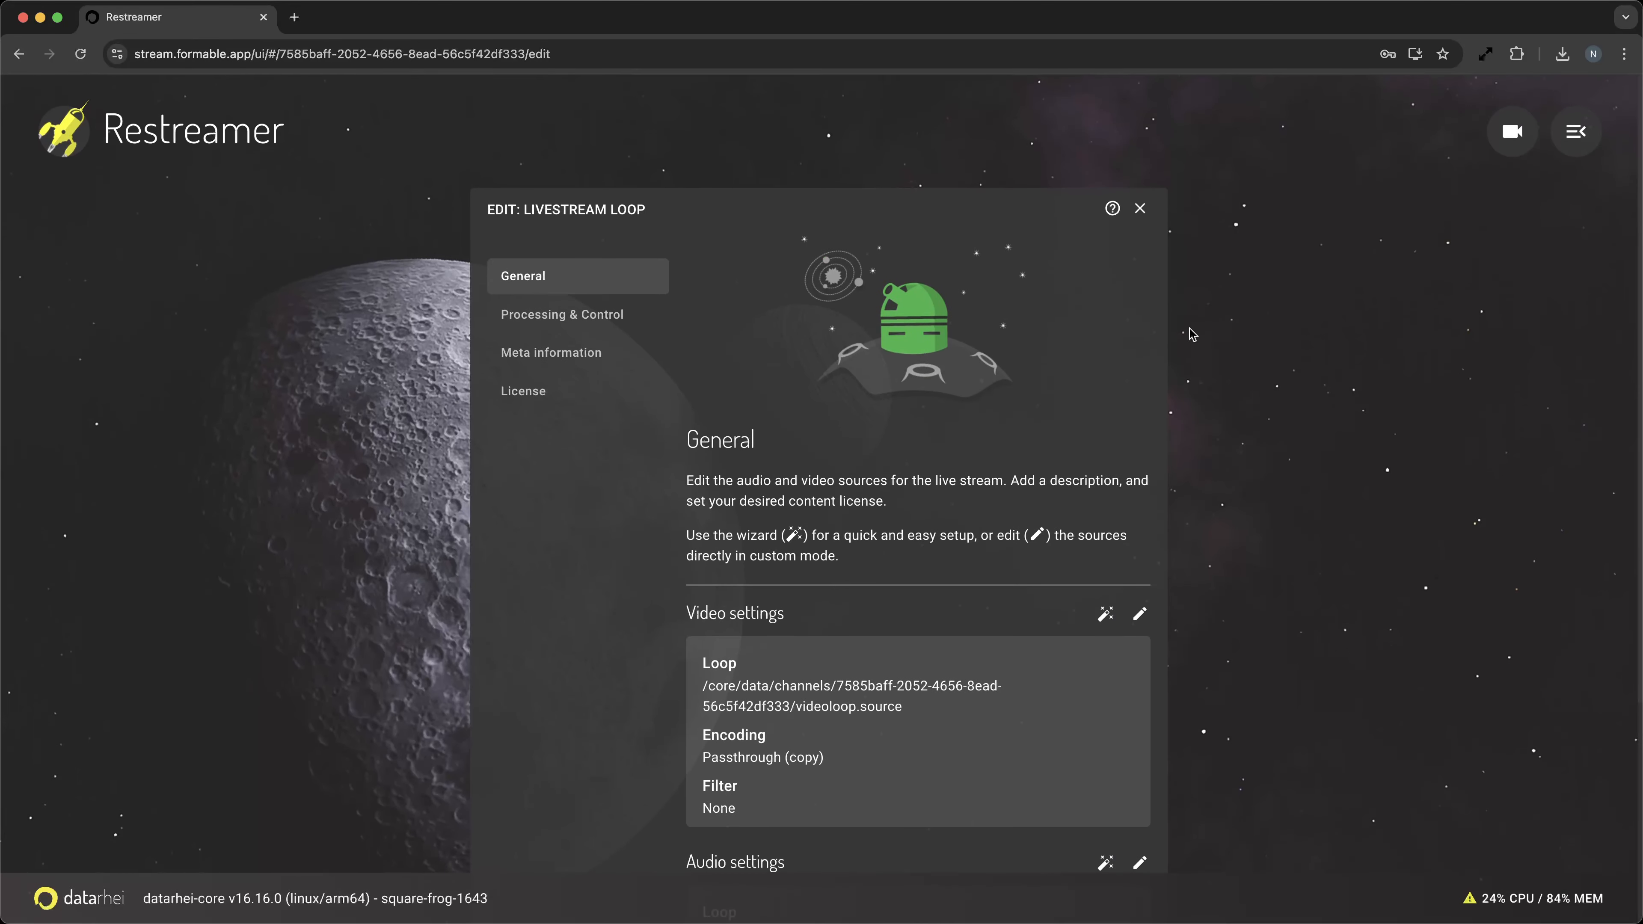
pyautogui.click(1140, 210)
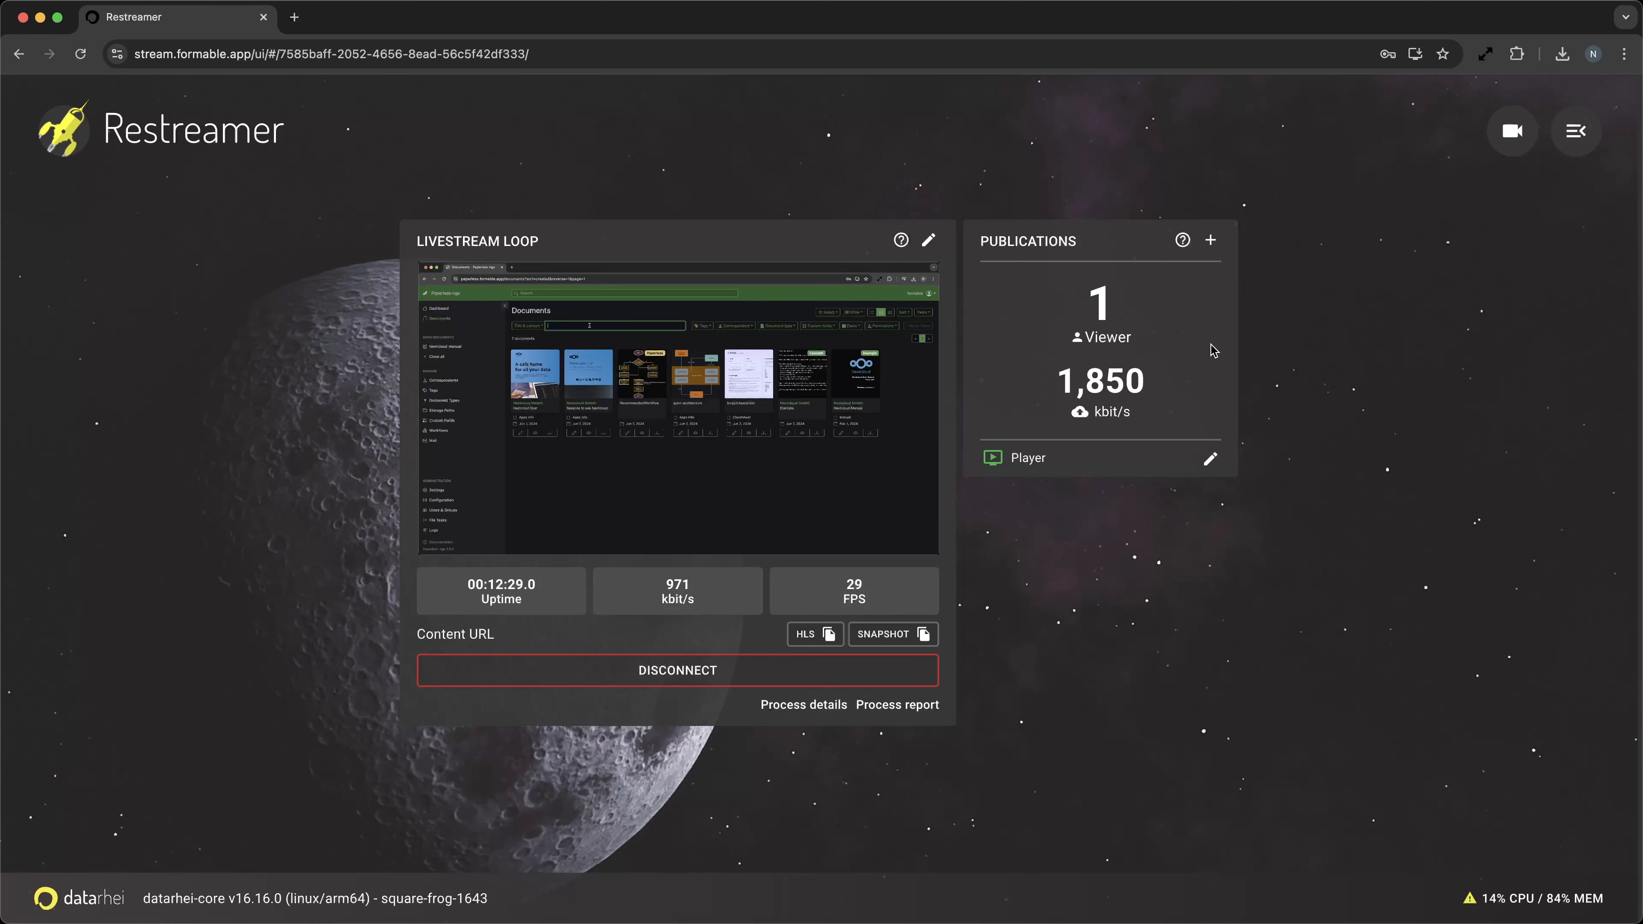
# Open the Livestream Loop channel's video source for editing, disconnecting the channel to continue.
pyautogui.click(929, 241)
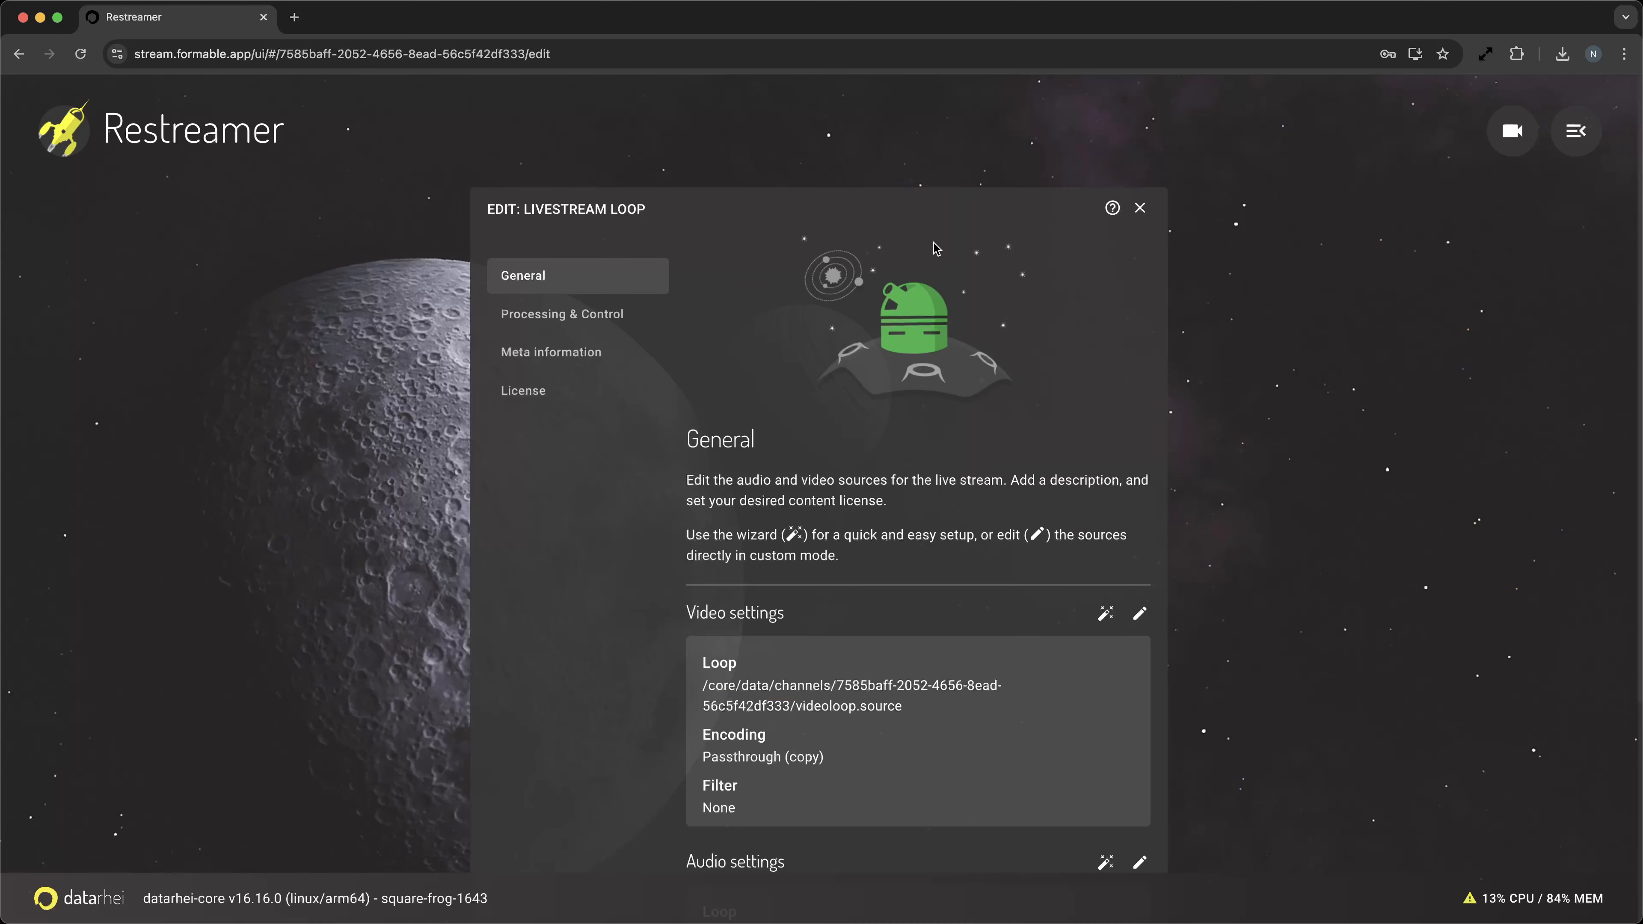
pyautogui.click(1140, 617)
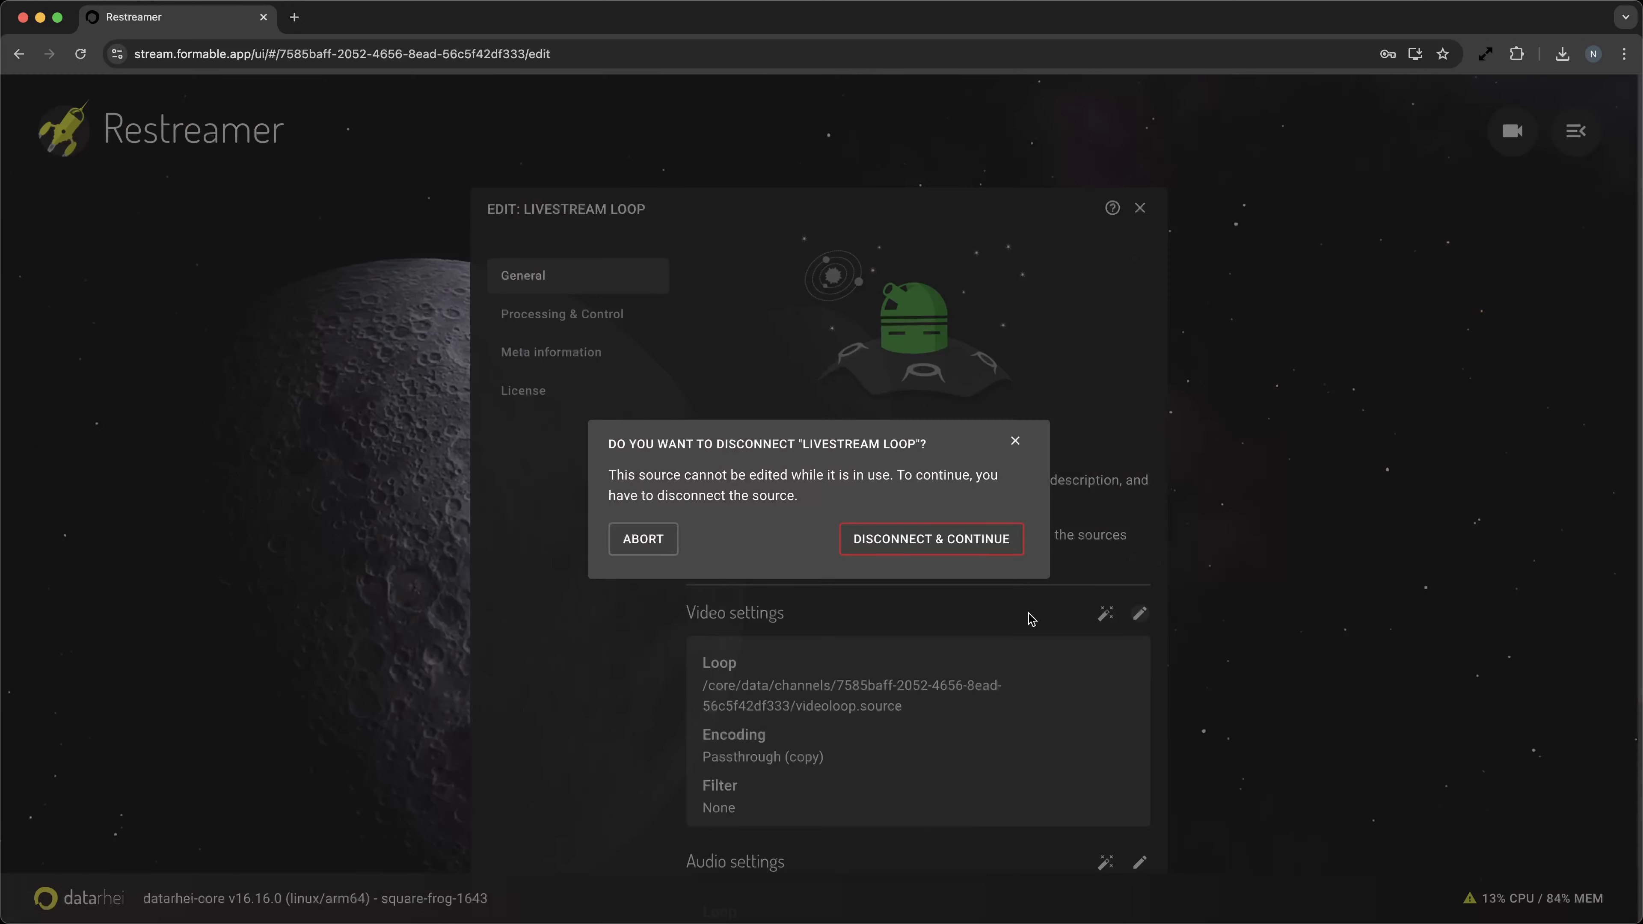
pyautogui.click(921, 539)
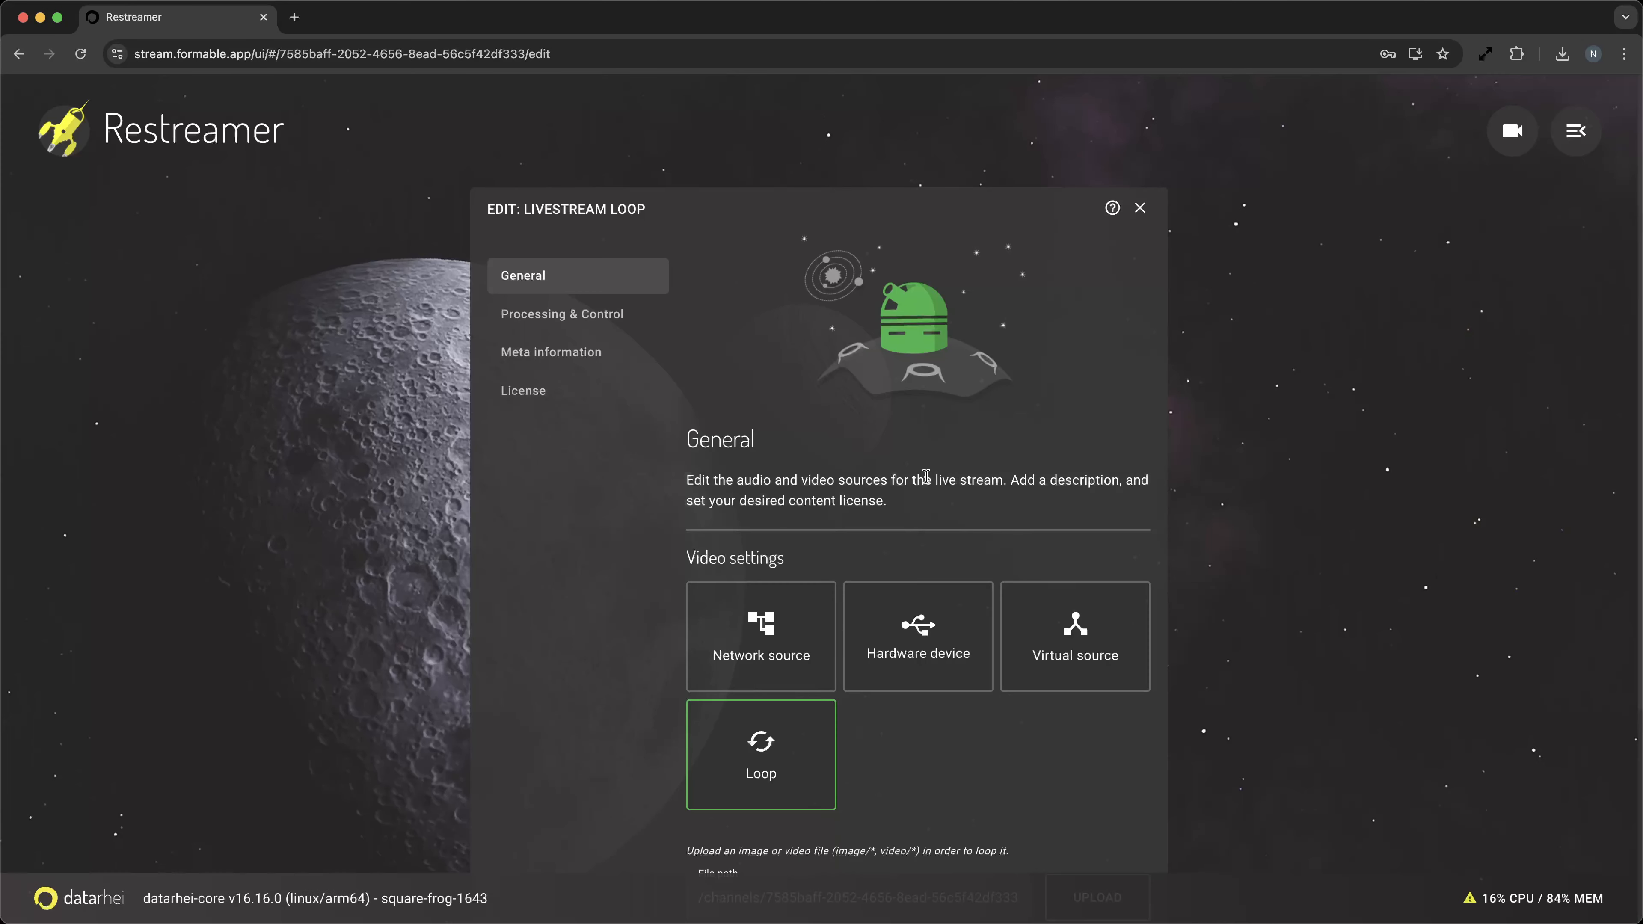
# Review the Loop source's file path settings, close the editor and reconnect the Livestream Loop channel.
pyautogui.scroll(-5, 925, 477)
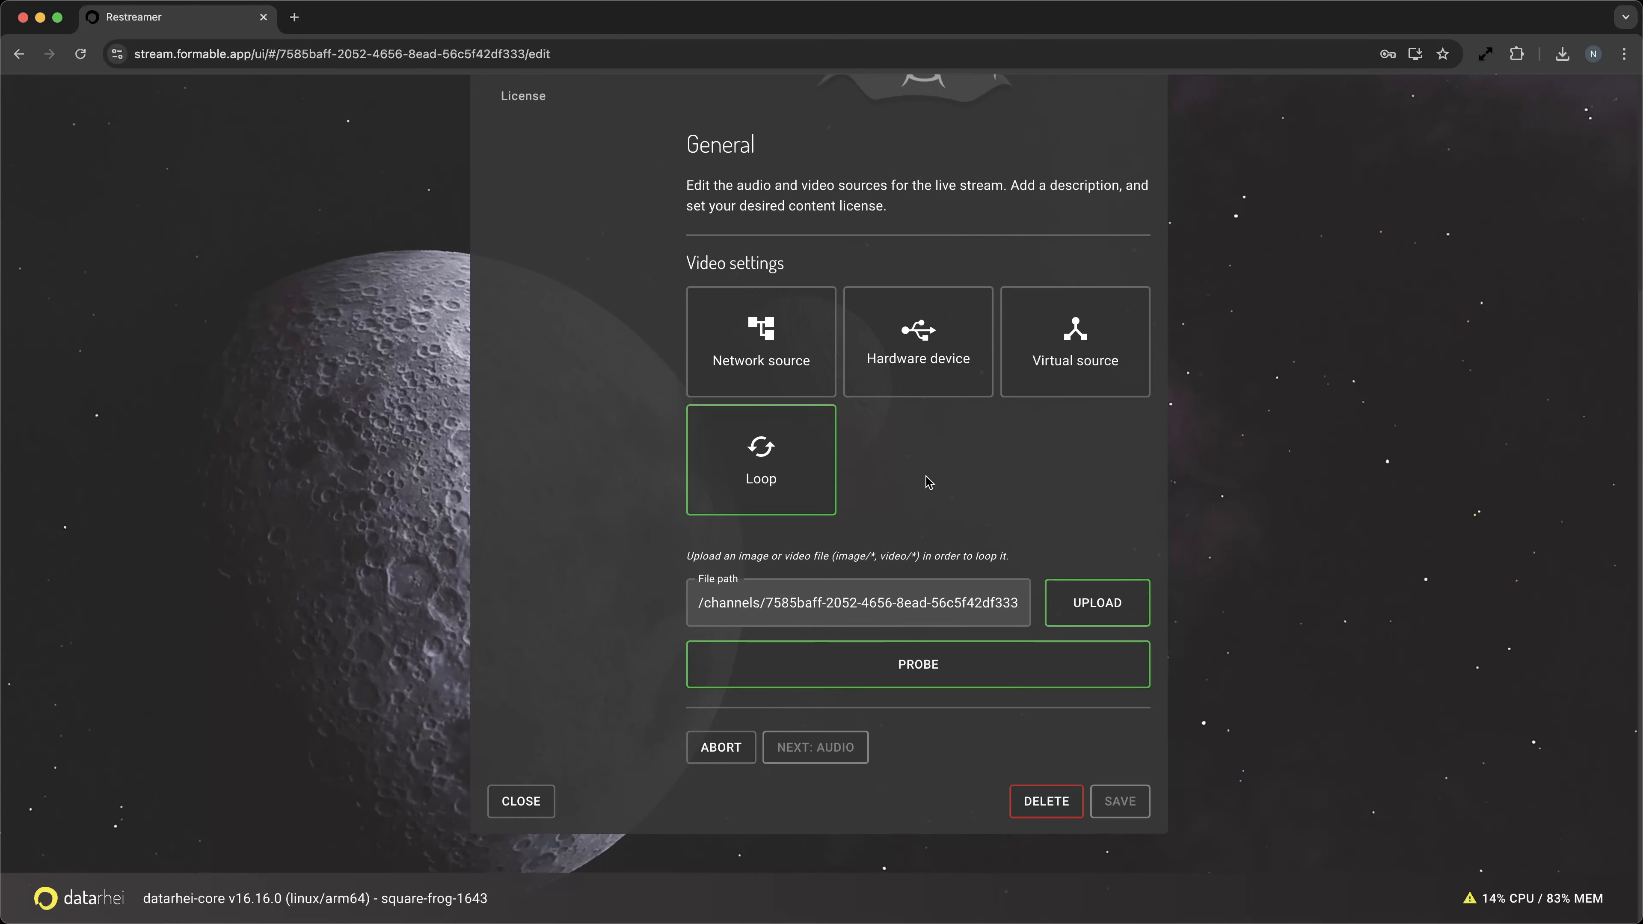
pyautogui.scroll(4, 926, 479)
pyautogui.scroll(-4, 929, 482)
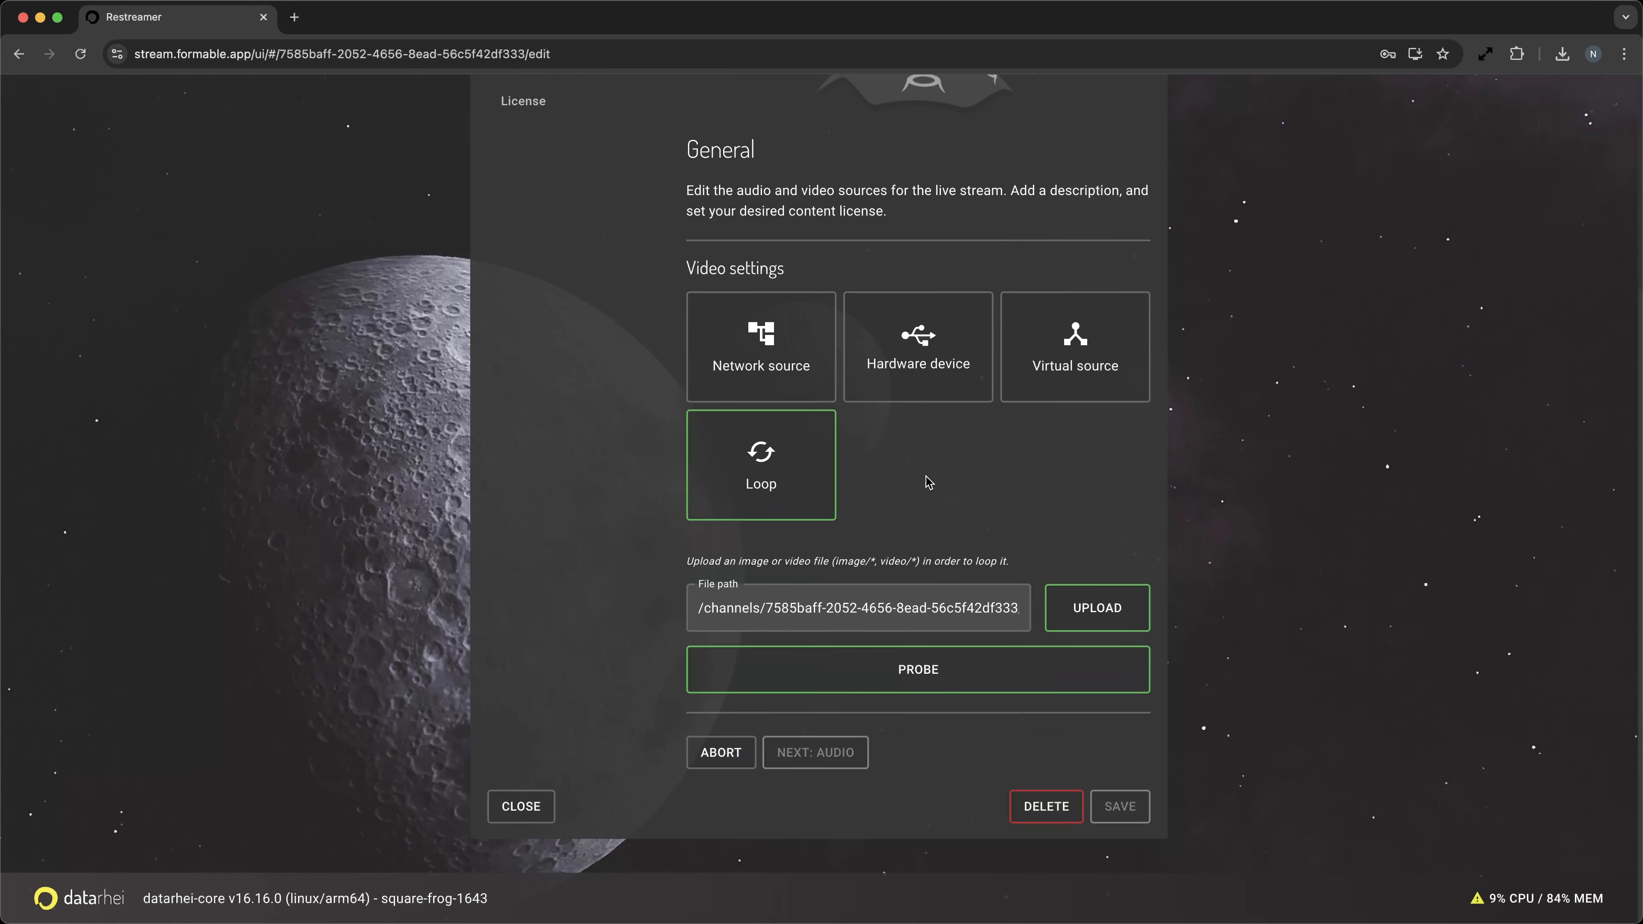
pyautogui.click(521, 809)
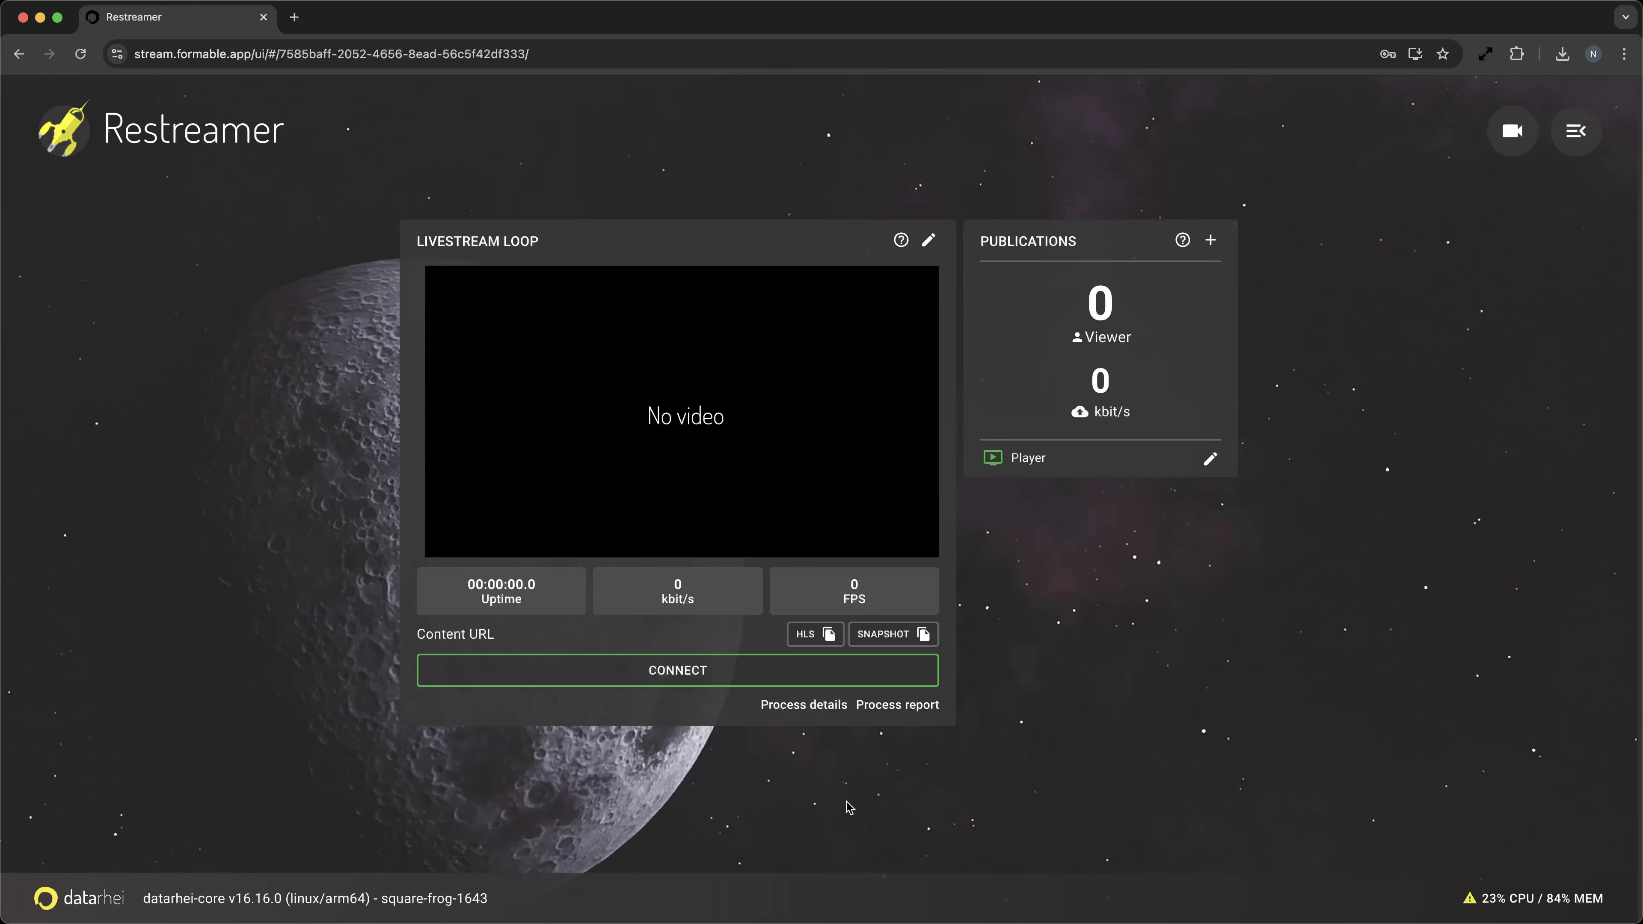
pyautogui.click(660, 673)
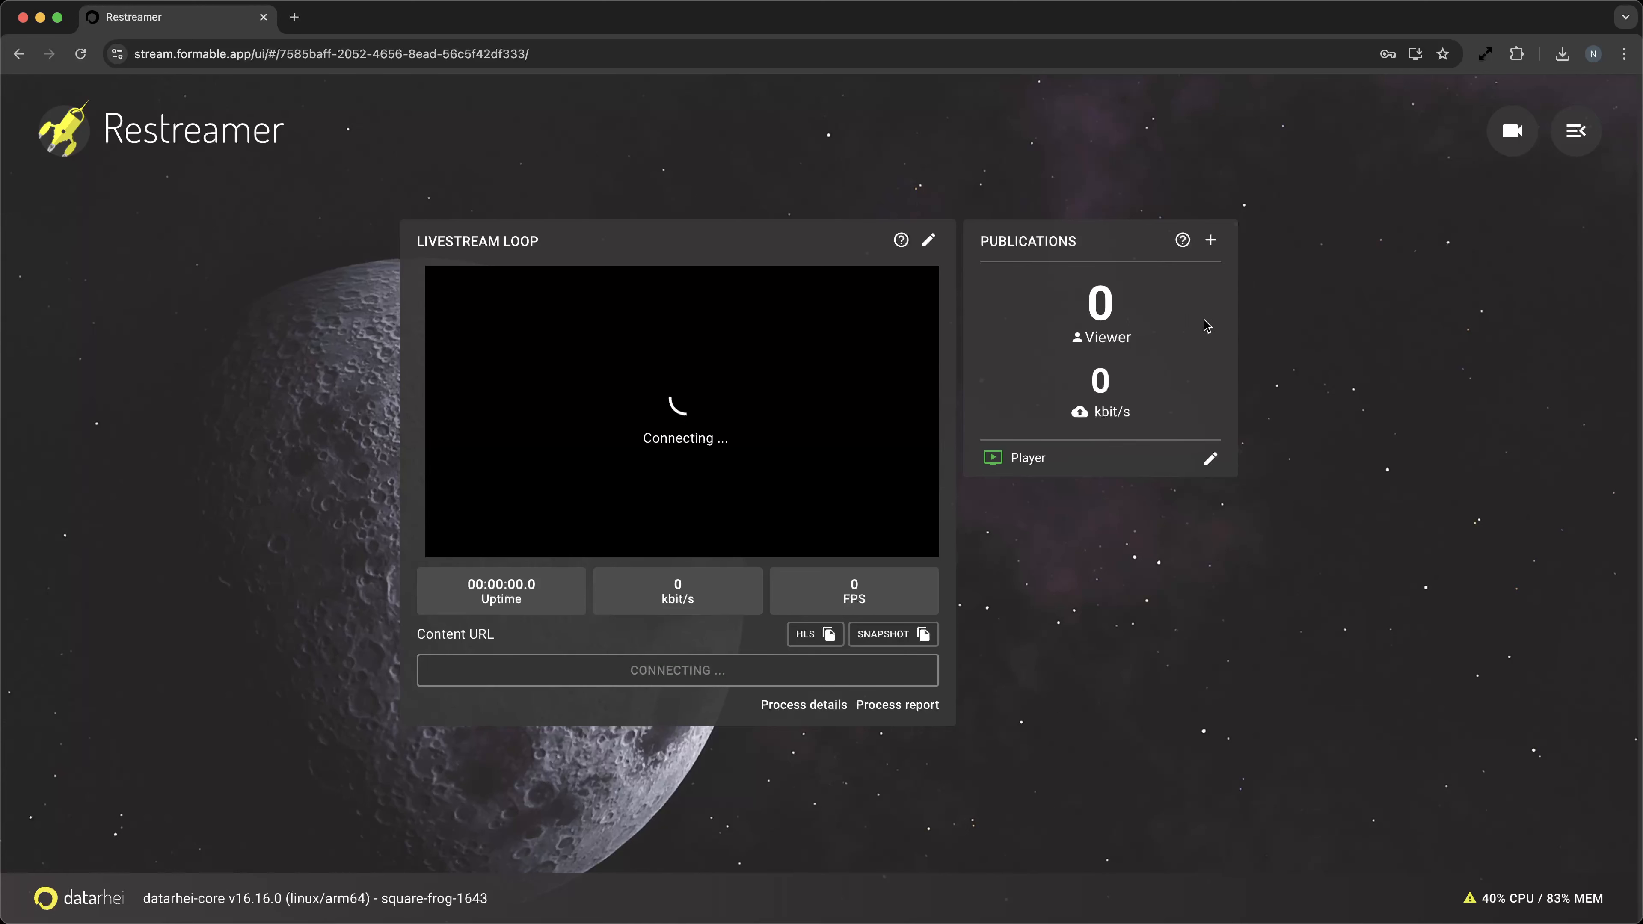
# Open the YouTube Live publication form for Livestream Loop and close it without saving.
pyautogui.click(1211, 240)
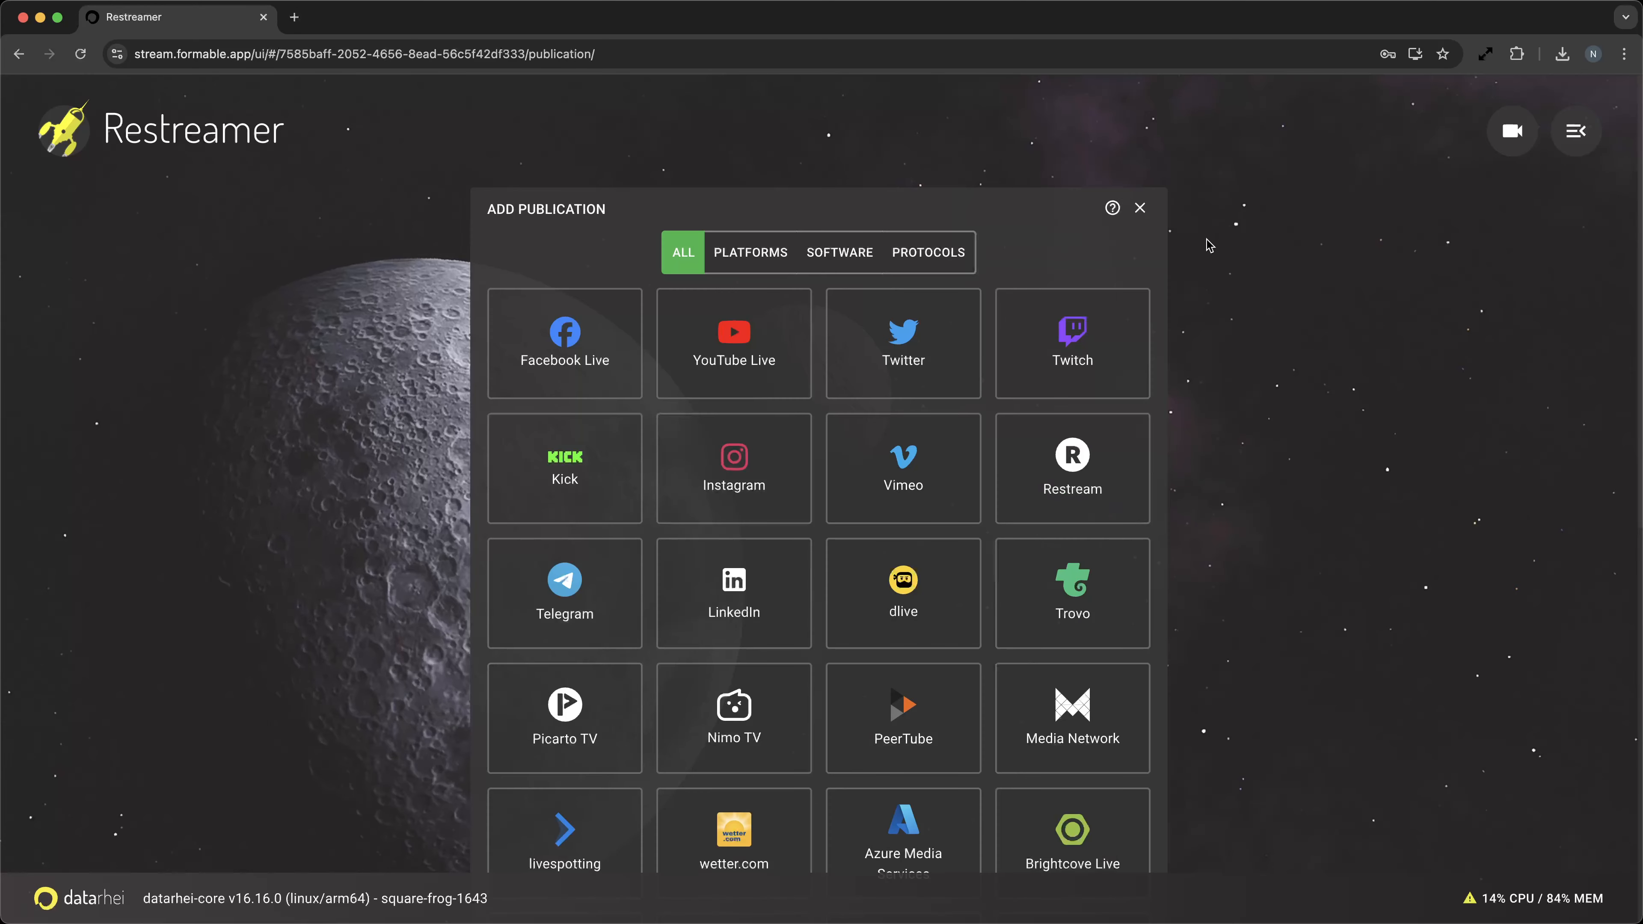
pyautogui.scroll(-3, 1184, 262)
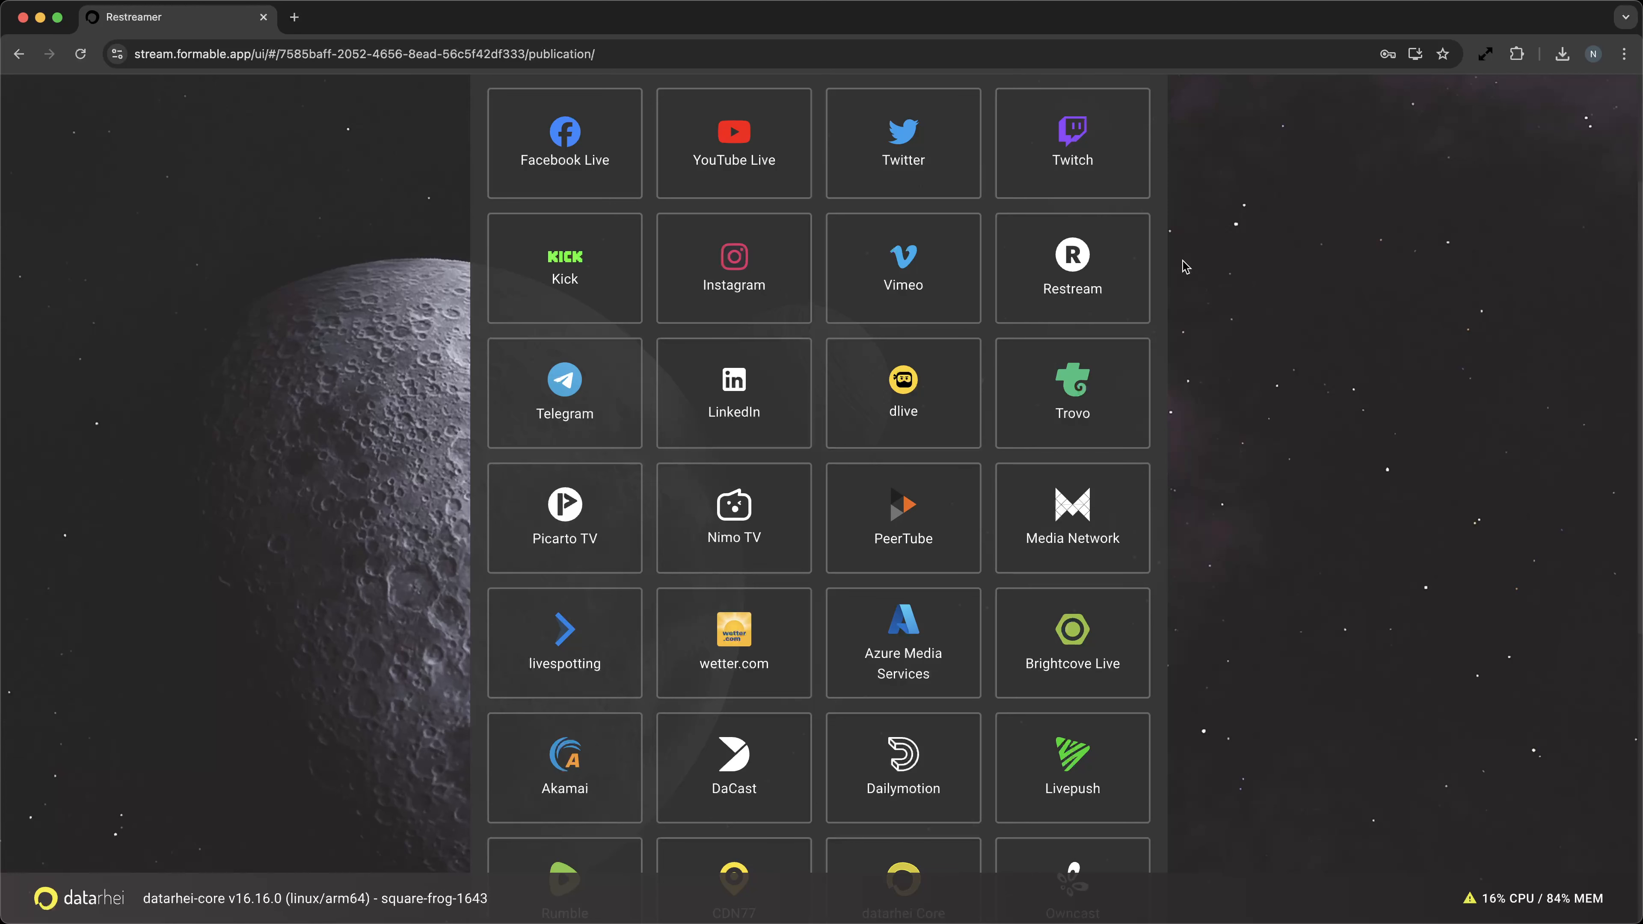
pyautogui.click(748, 163)
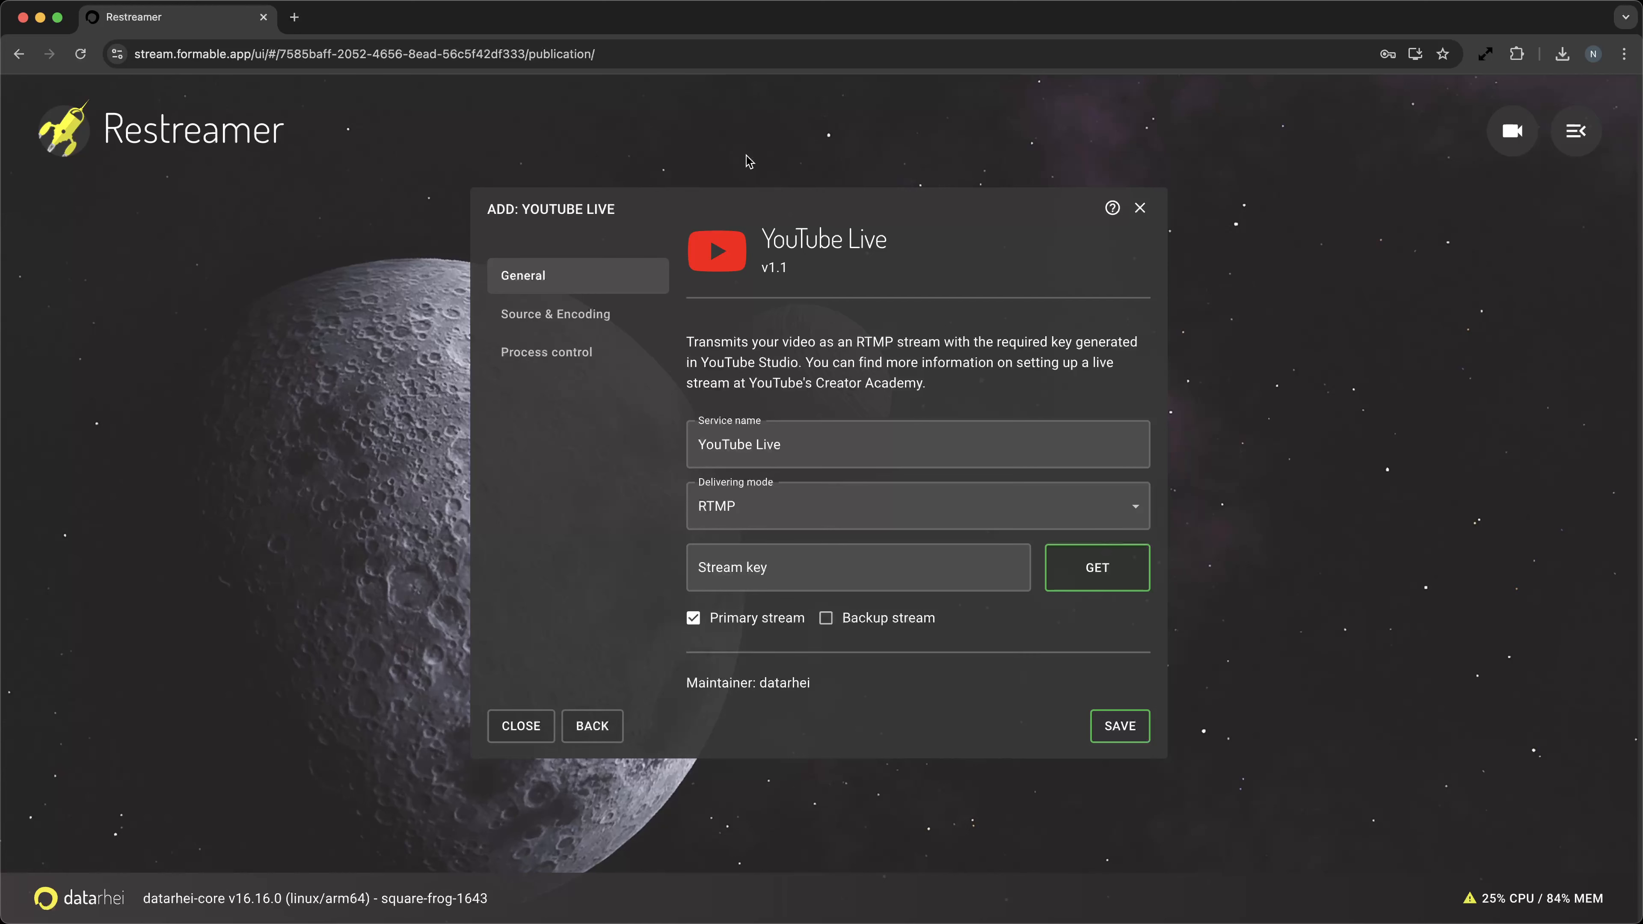
pyautogui.click(531, 727)
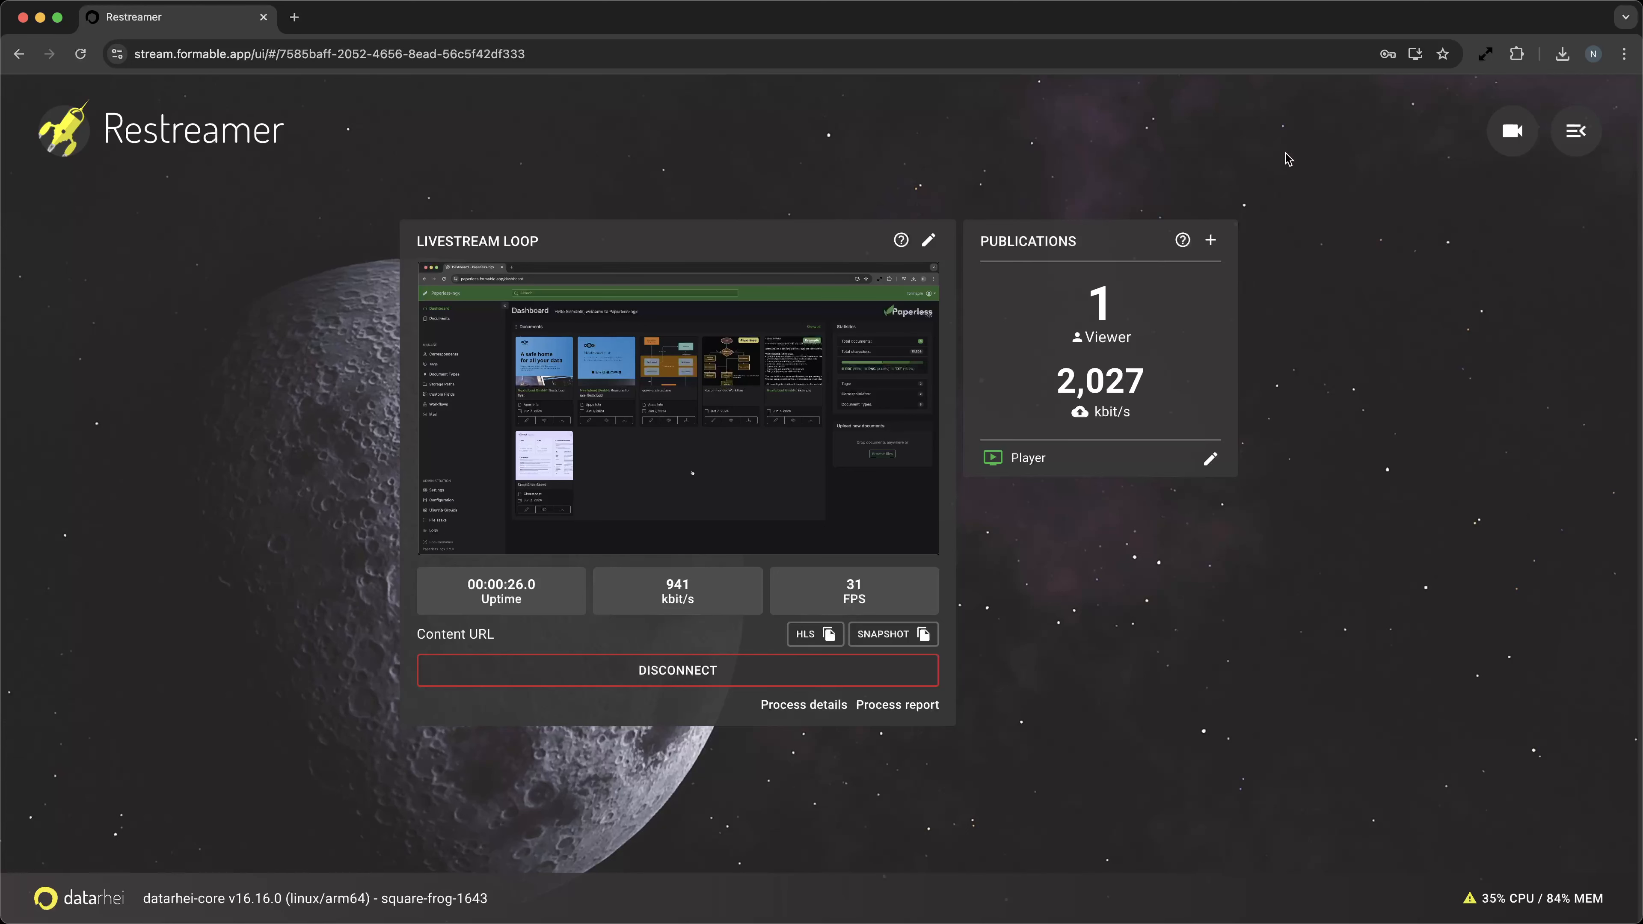
pyautogui.click(1576, 131)
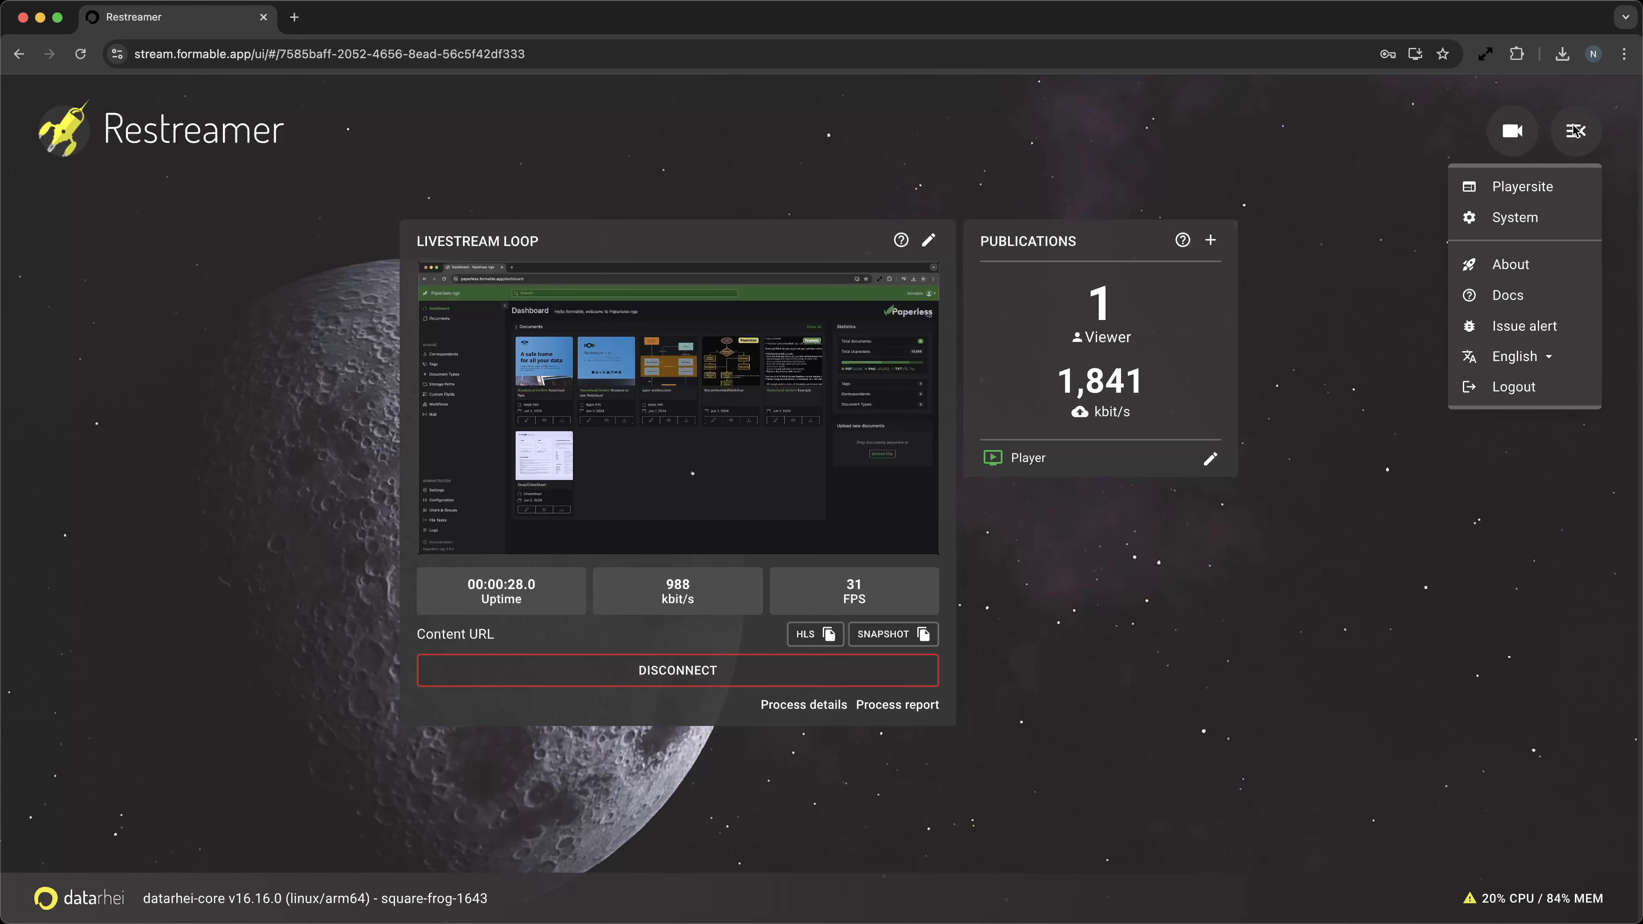
pyautogui.click(1352, 186)
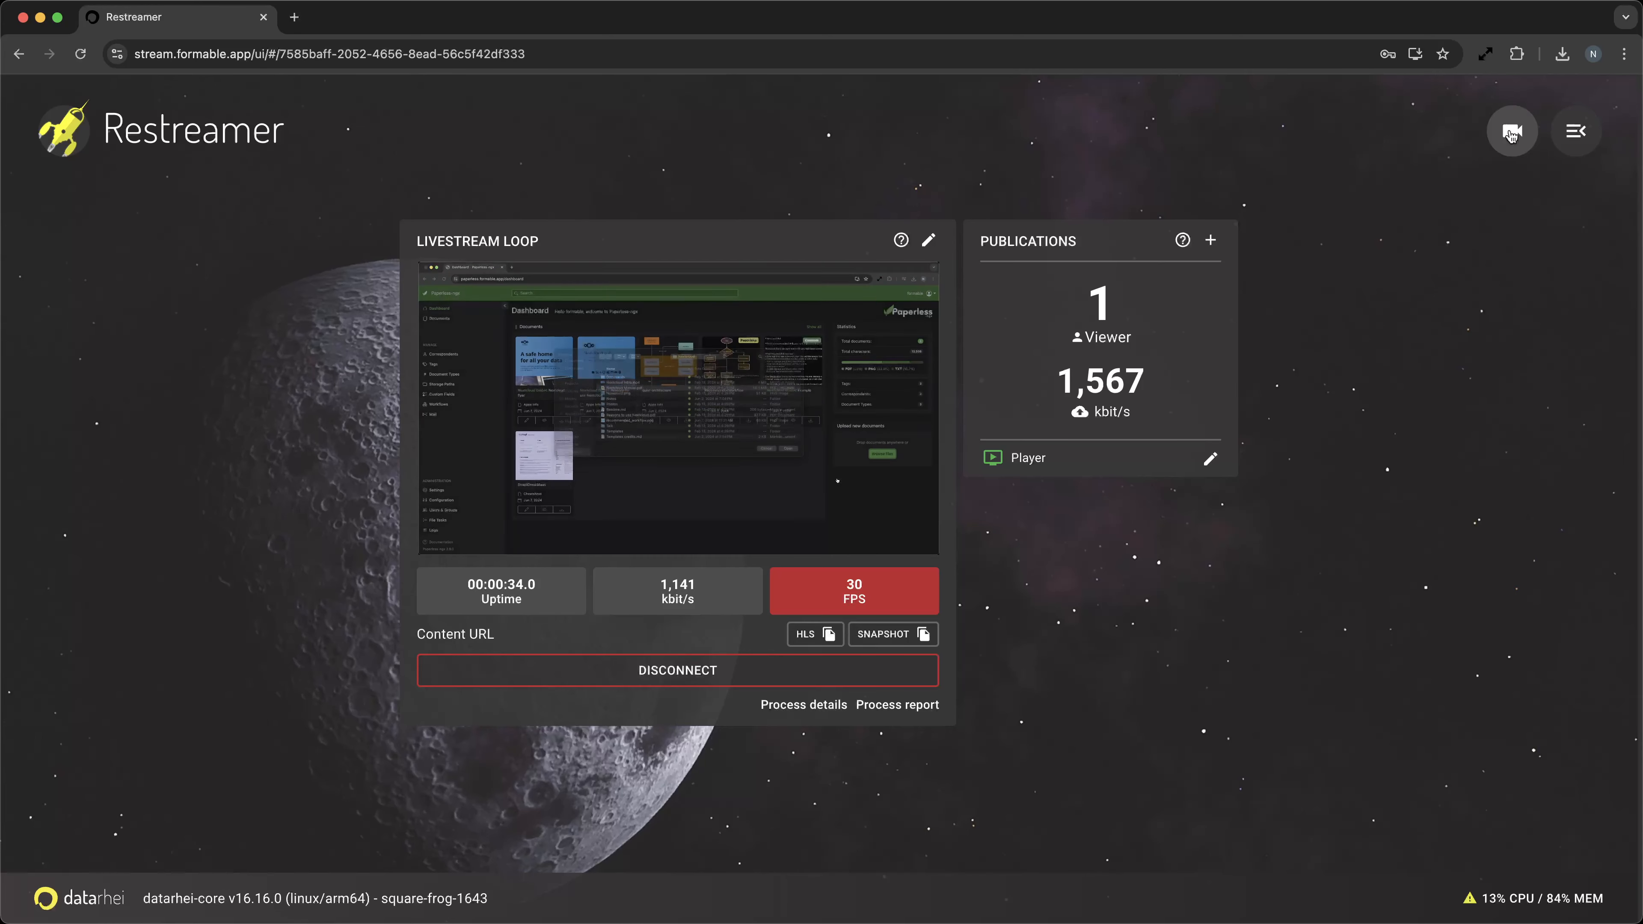
# Switch to the Livestream channel from the channel list.
pyautogui.click(1512, 132)
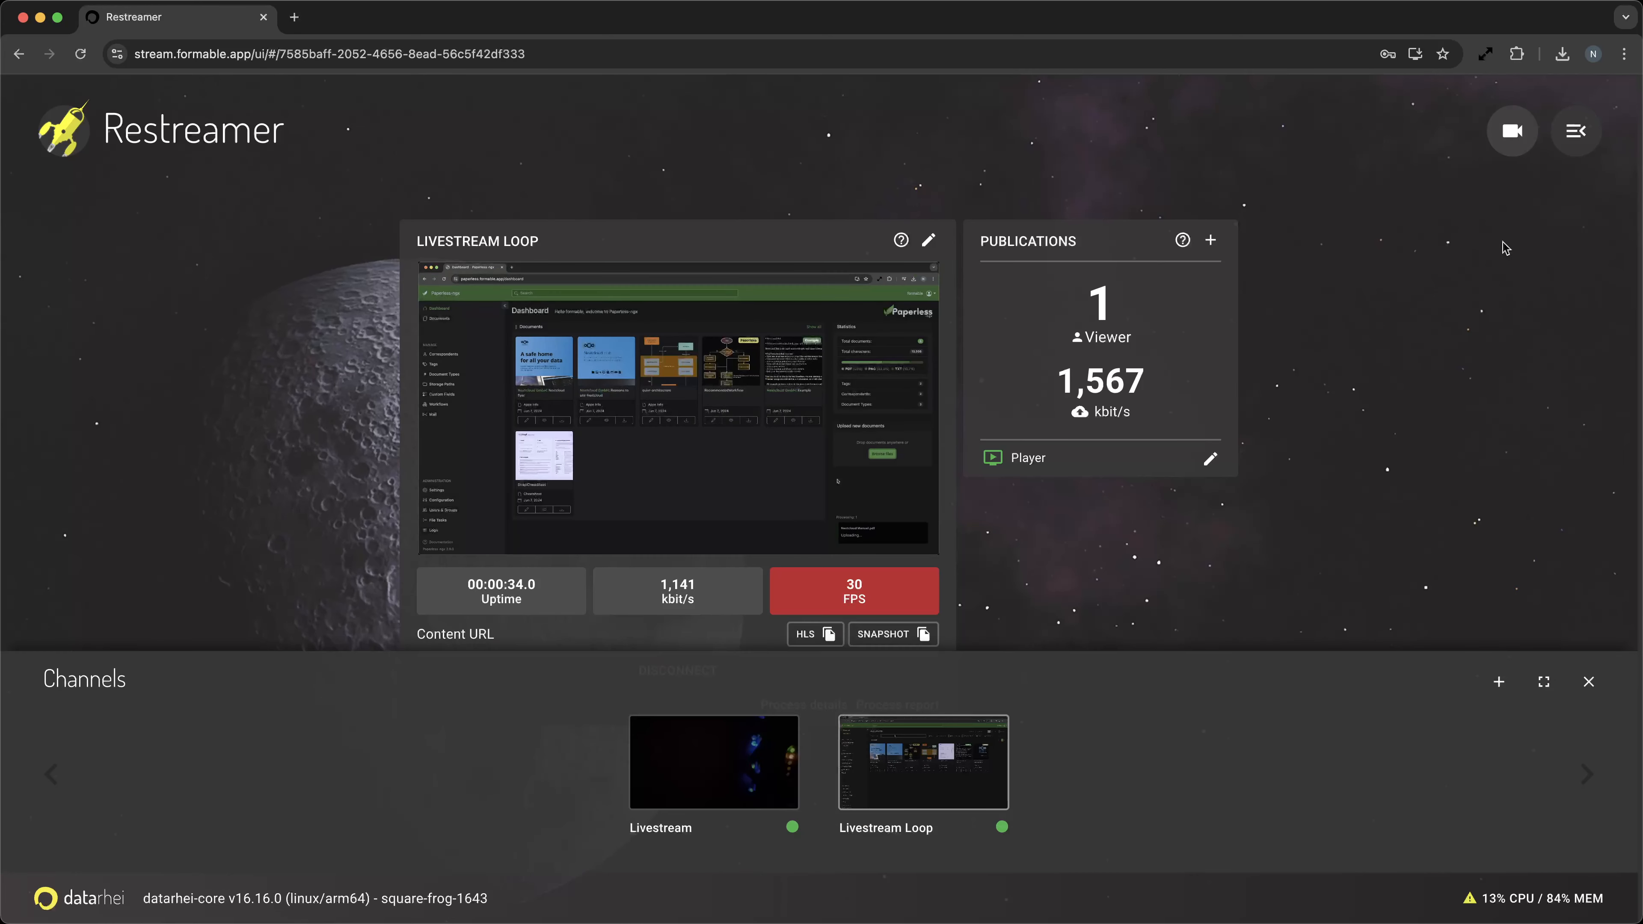
pyautogui.click(698, 739)
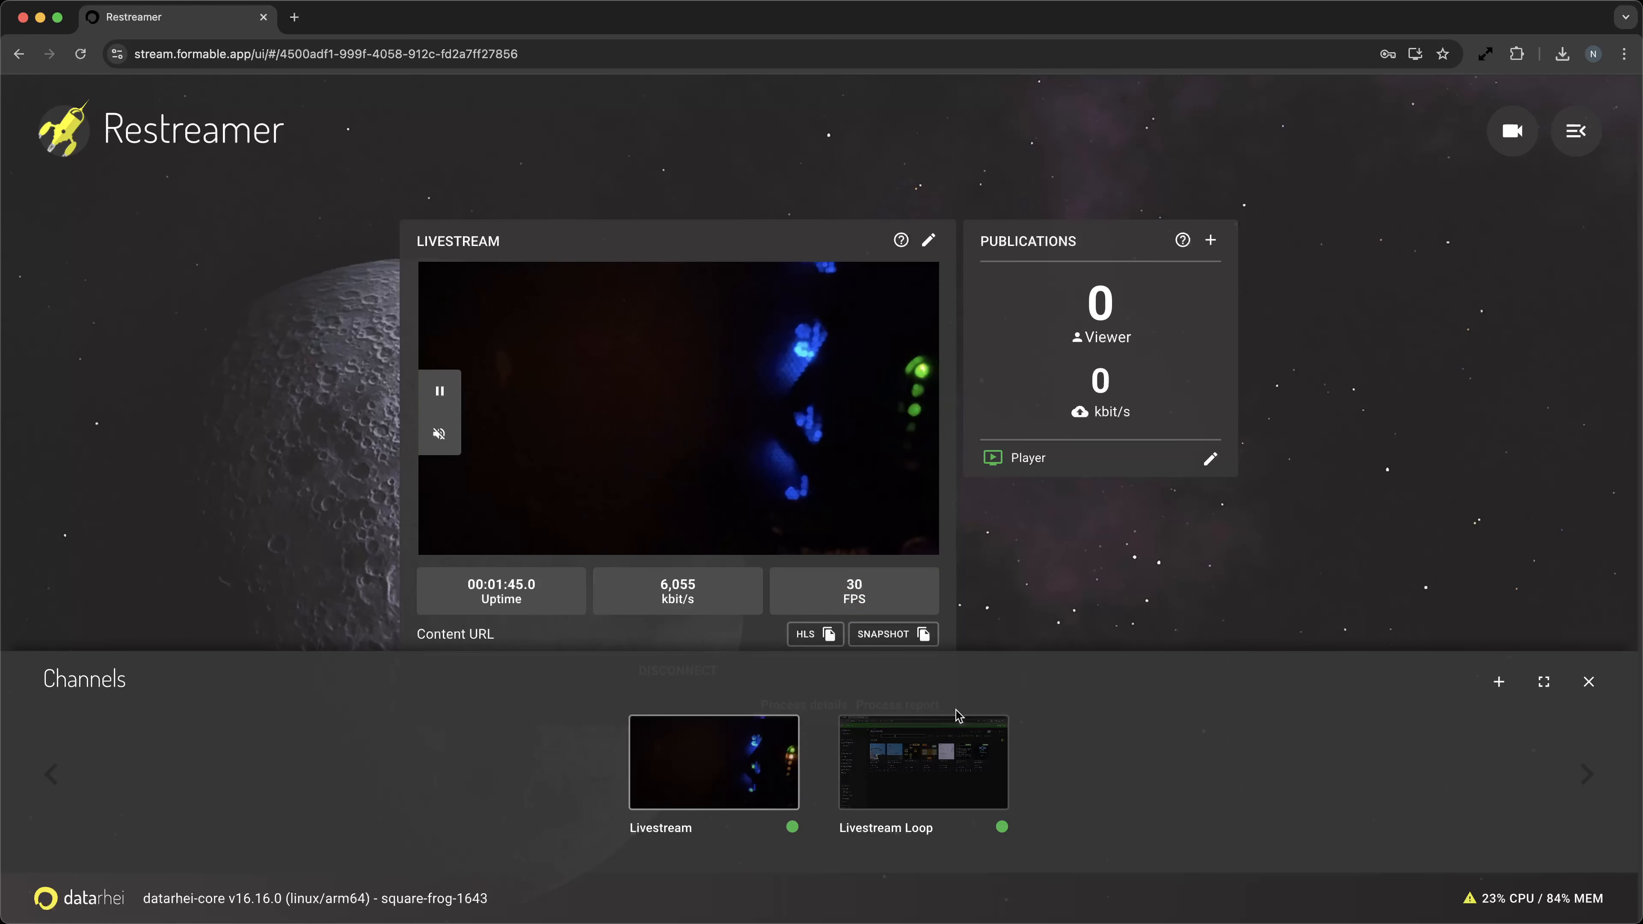
pyautogui.click(1284, 584)
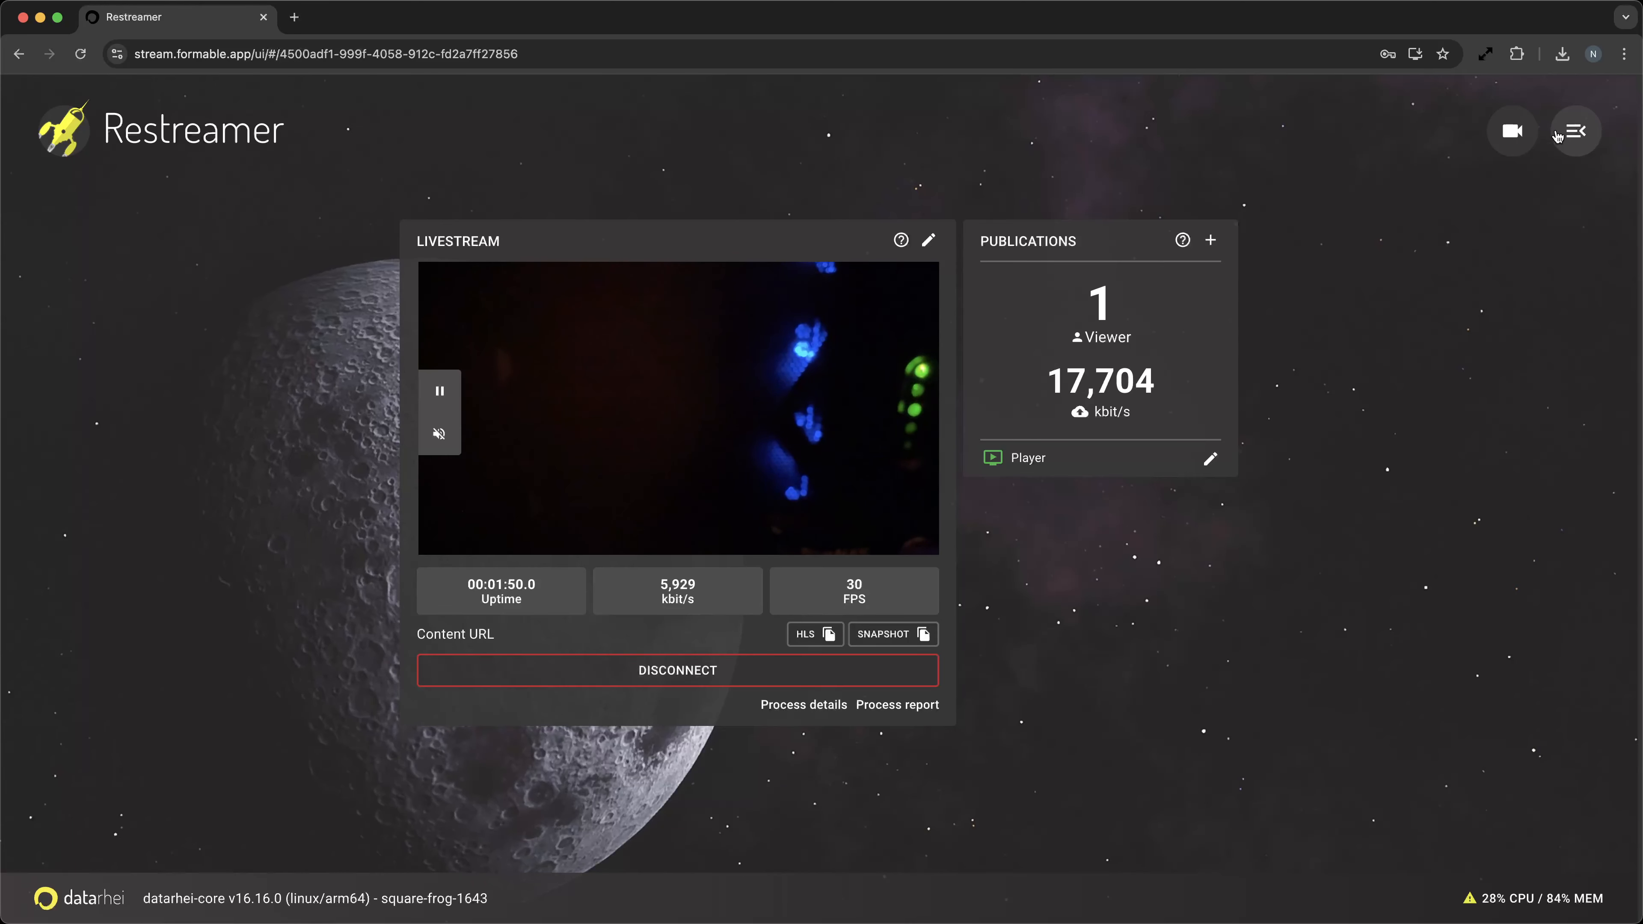
# Open the Playersite publication website settings and review its general options.
pyautogui.click(1557, 135)
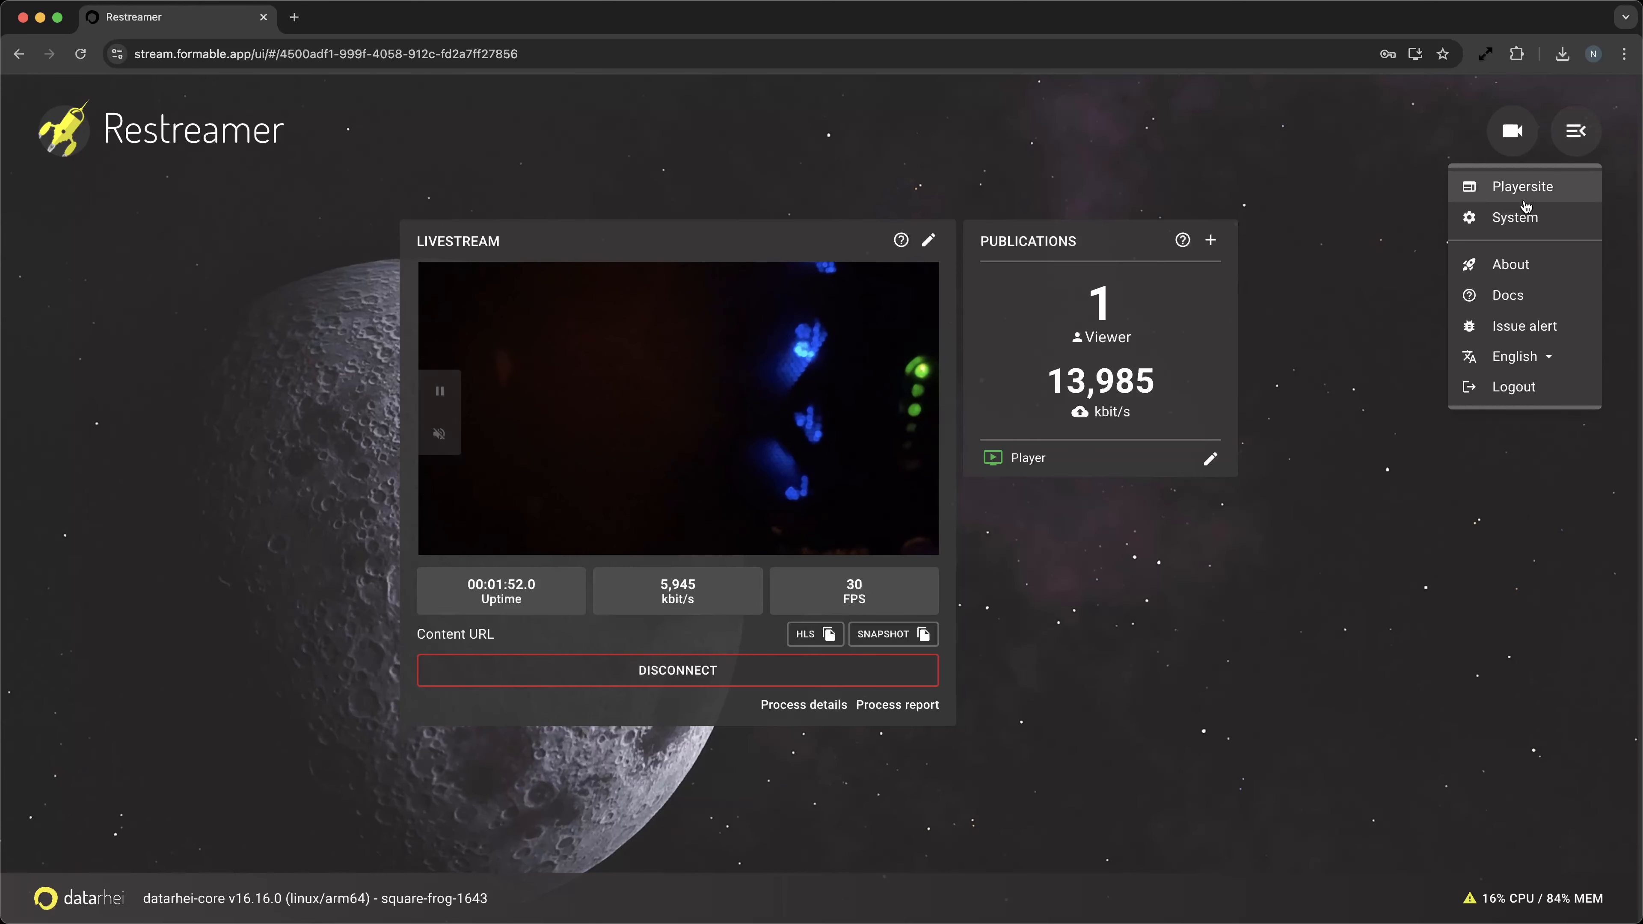
pyautogui.click(1524, 195)
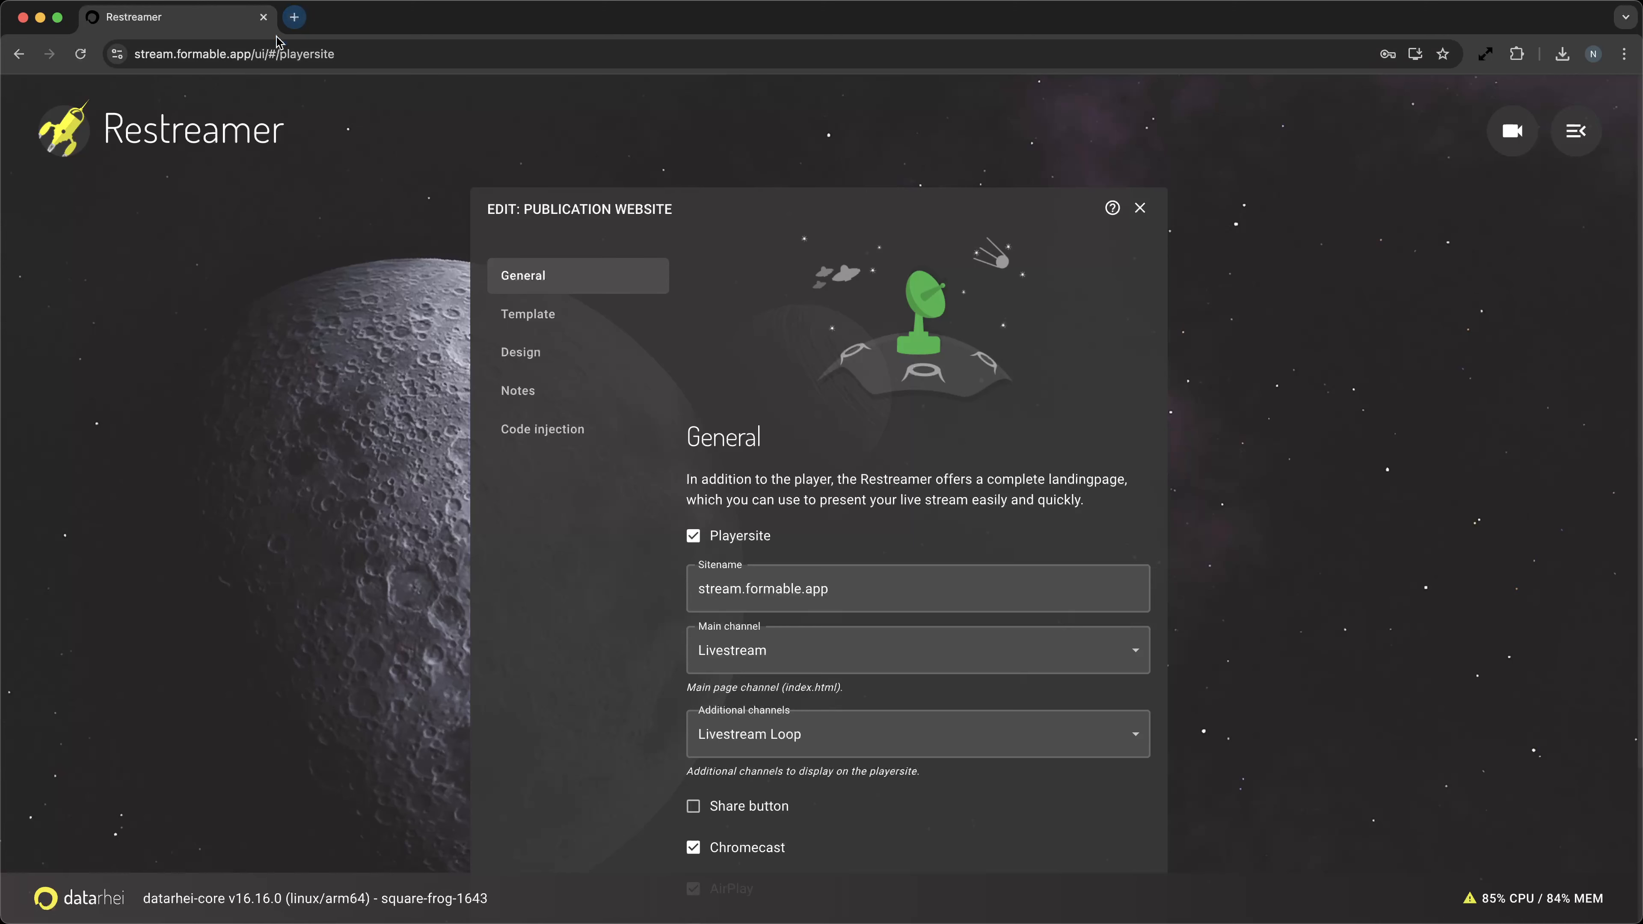
pyautogui.scroll(-3, 320, 201)
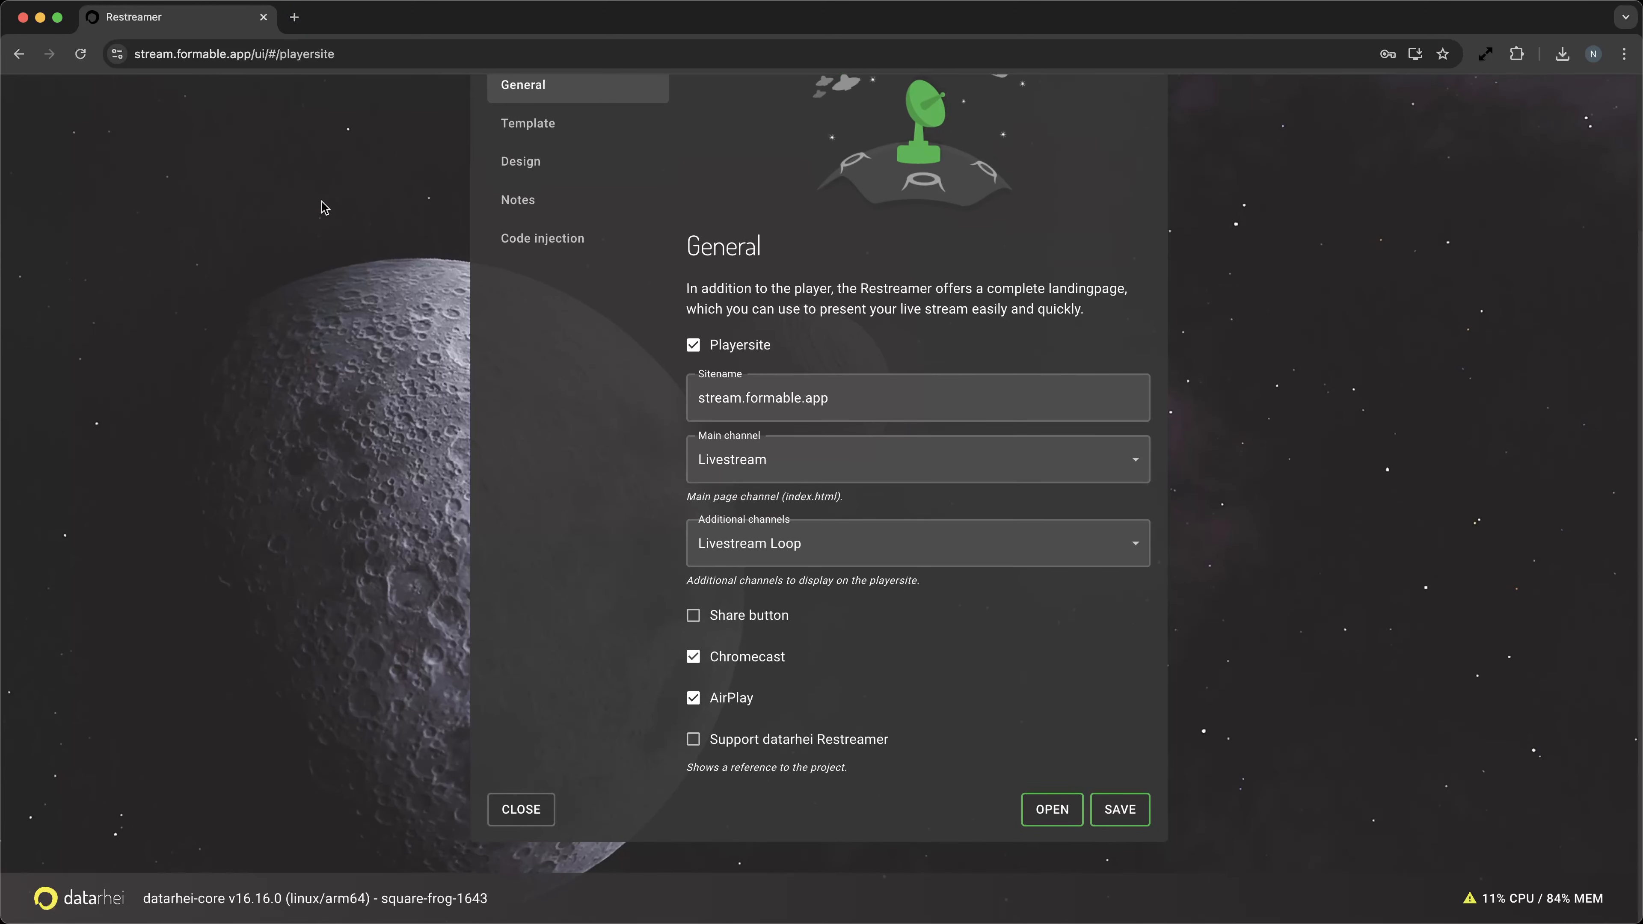
pyautogui.scroll(3, 324, 207)
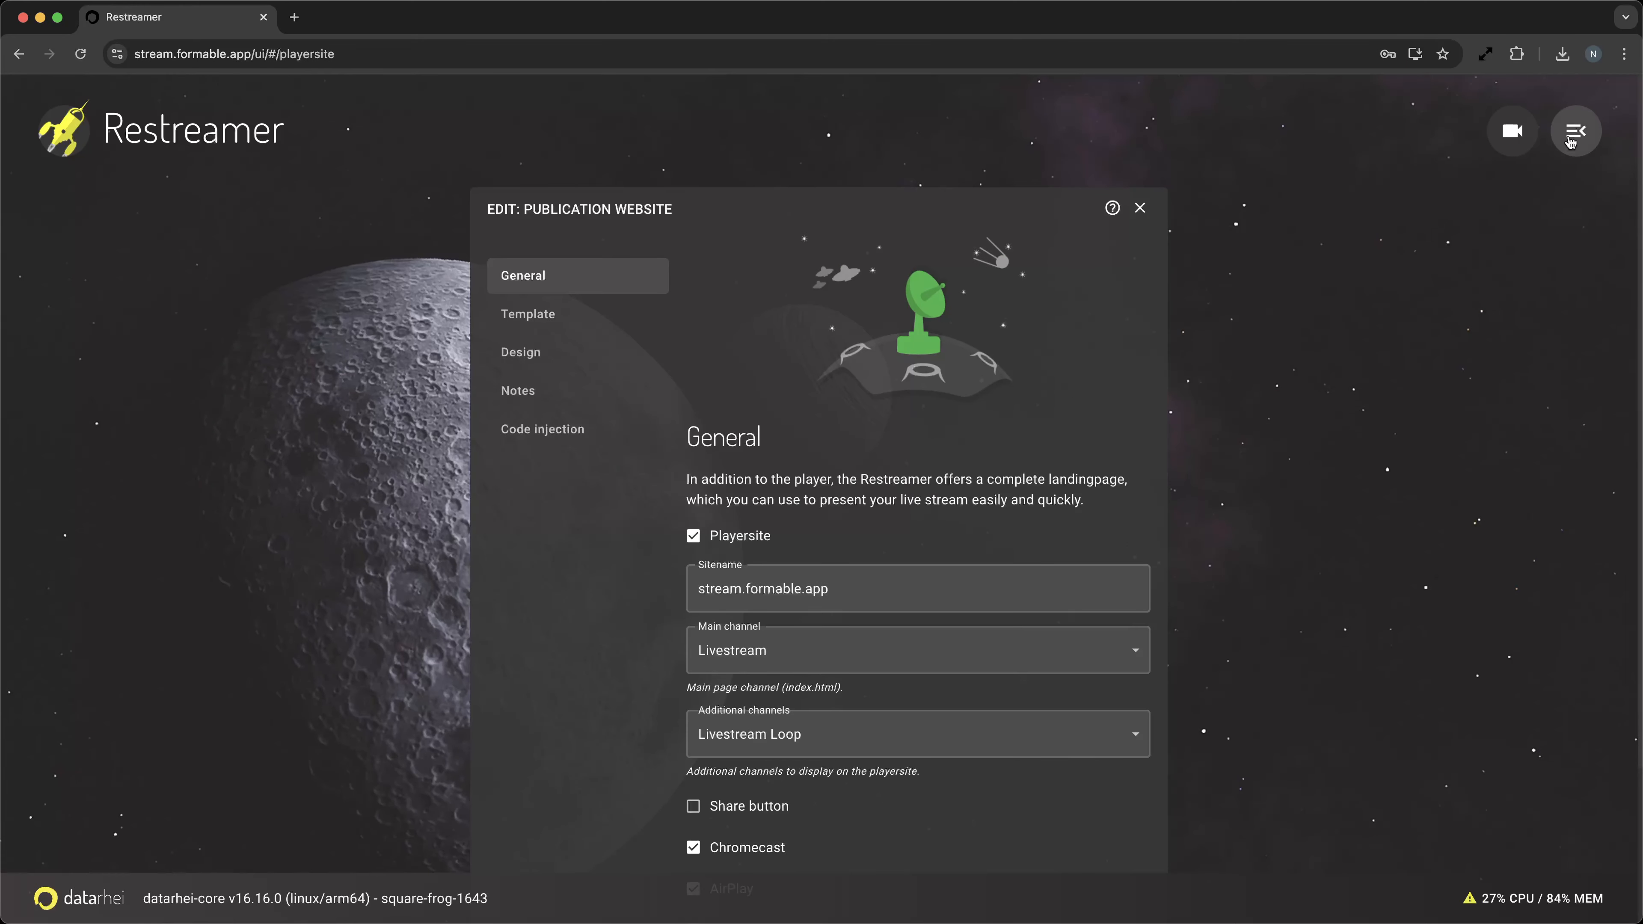
# Open the public player site at stream.formable.app and start playing the Livestream video.
pyautogui.moveTo(256, 53); pyautogui.dragTo(388, 54)
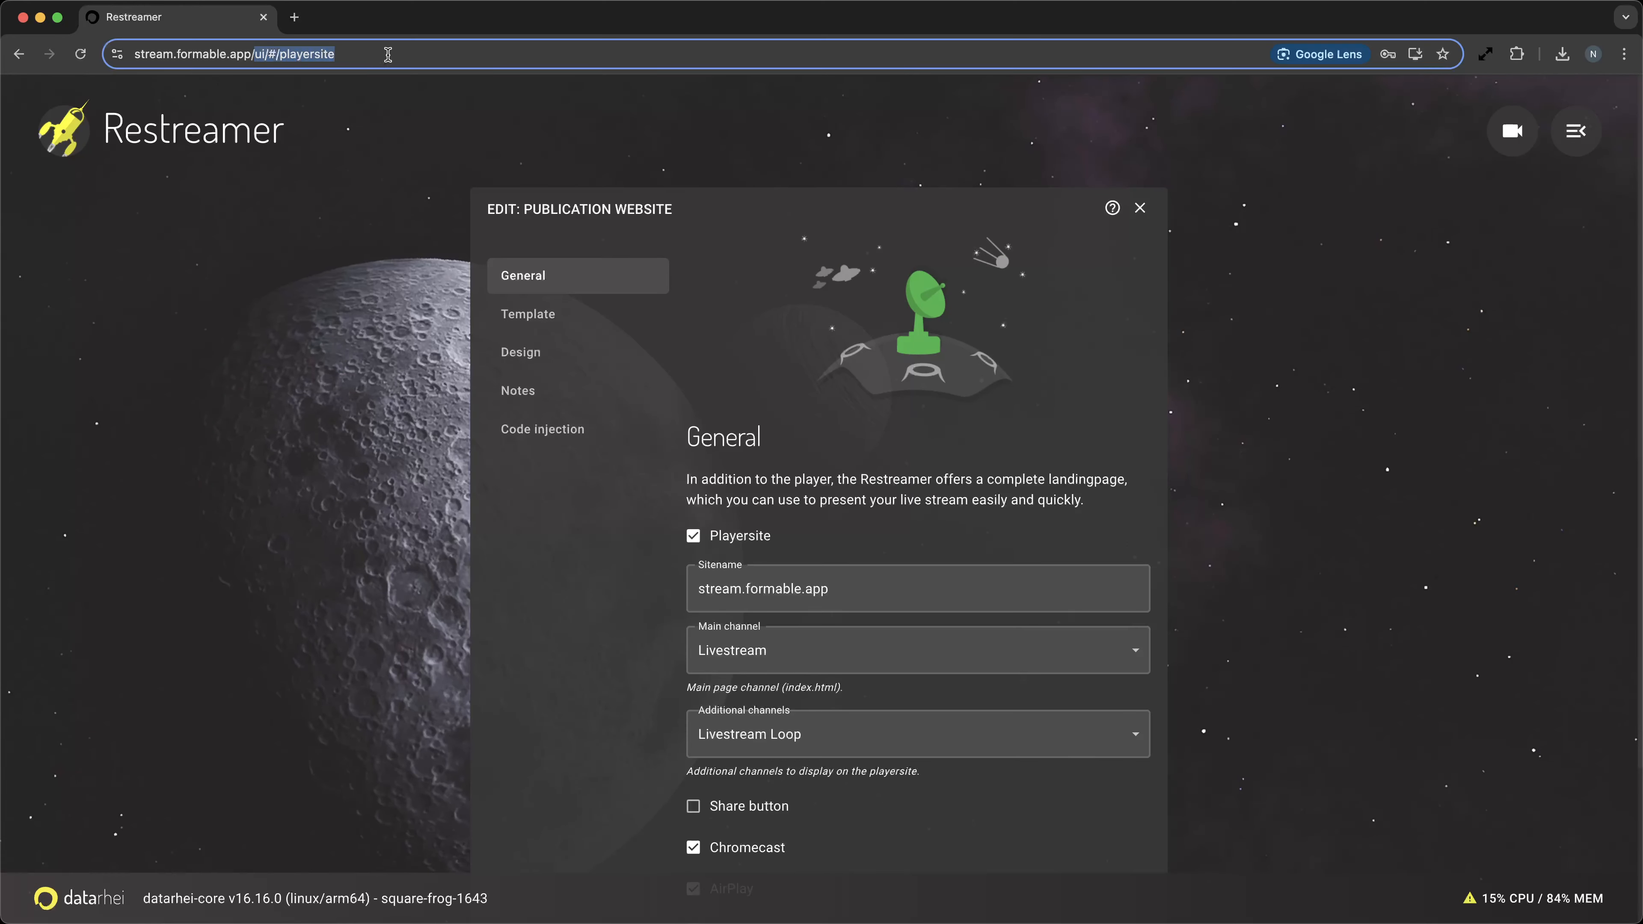
pyautogui.press('BackSpace')
pyautogui.press('Return')
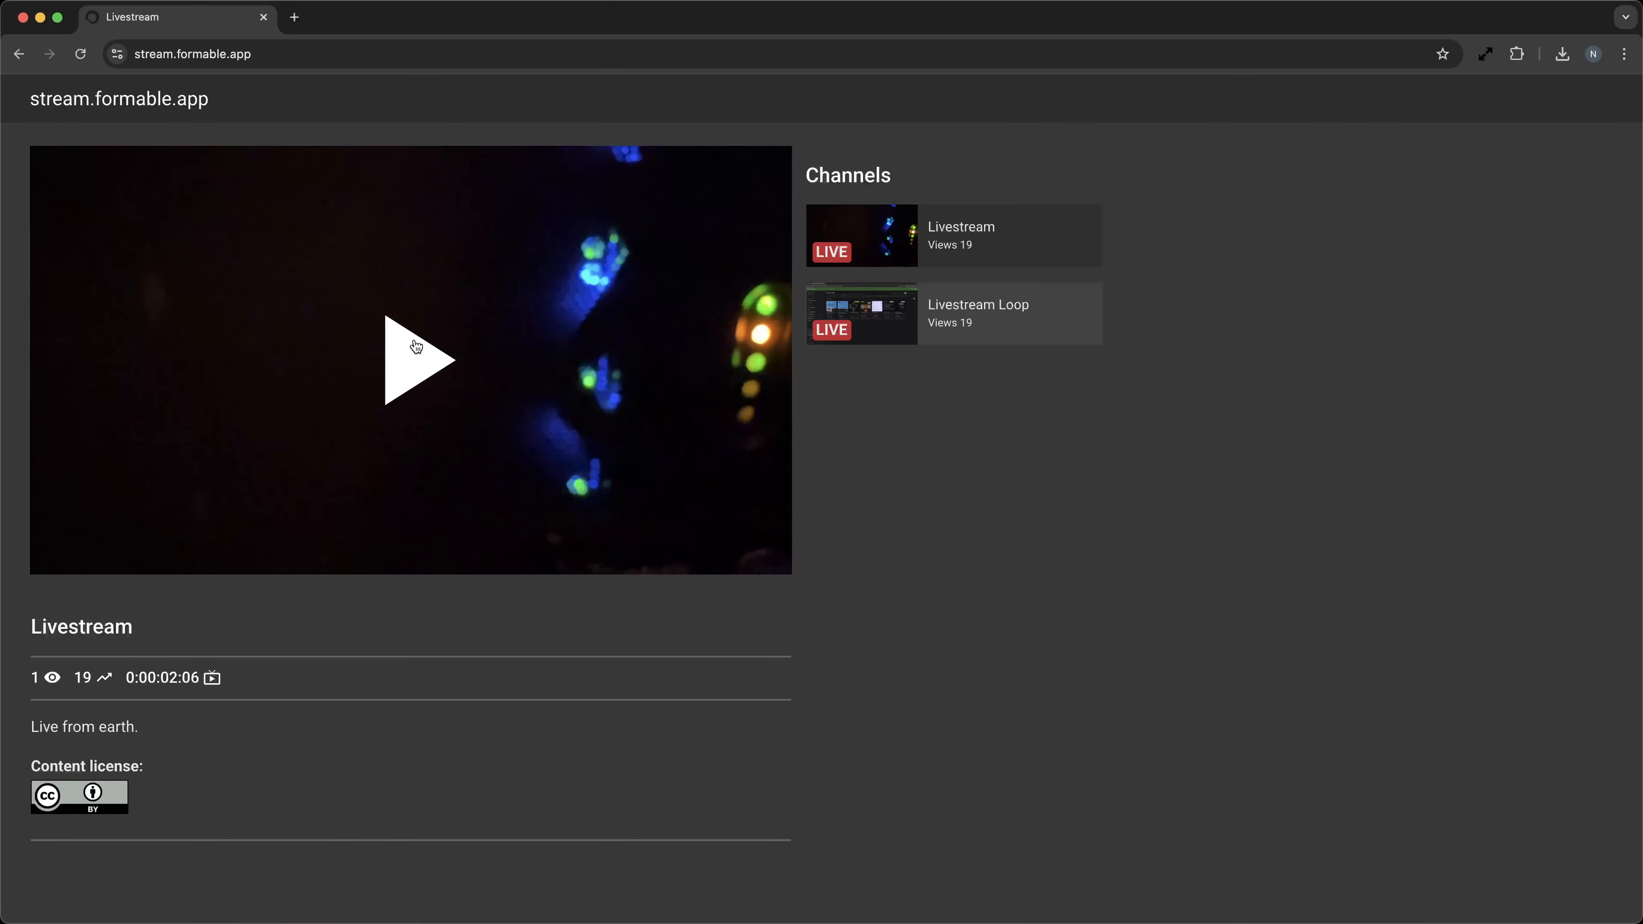
pyautogui.click(410, 367)
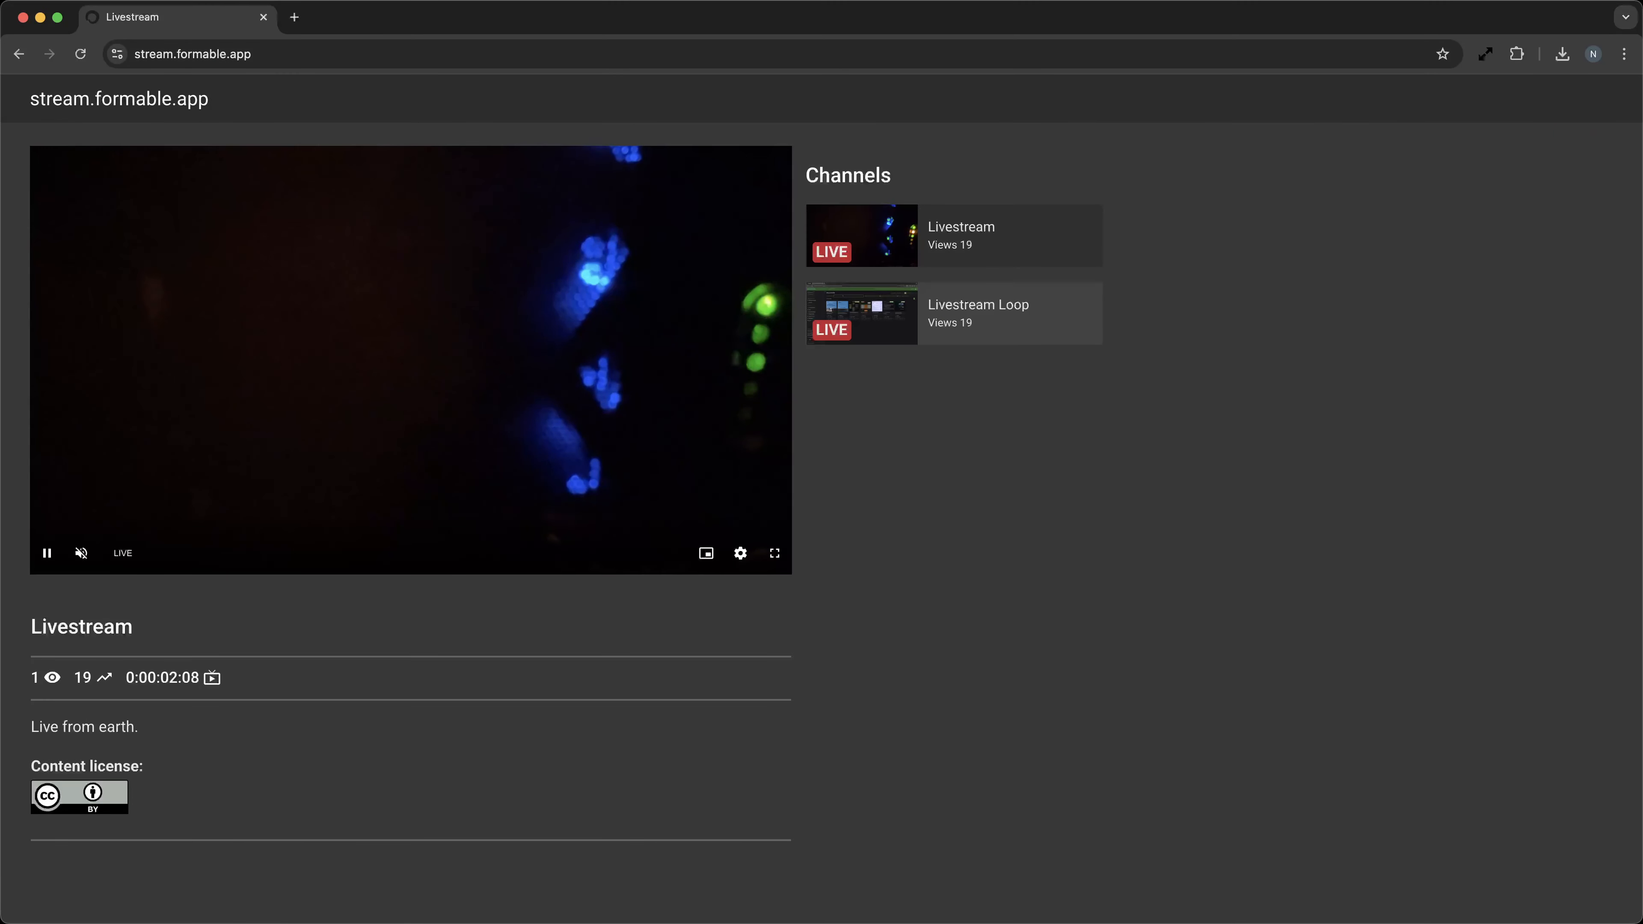